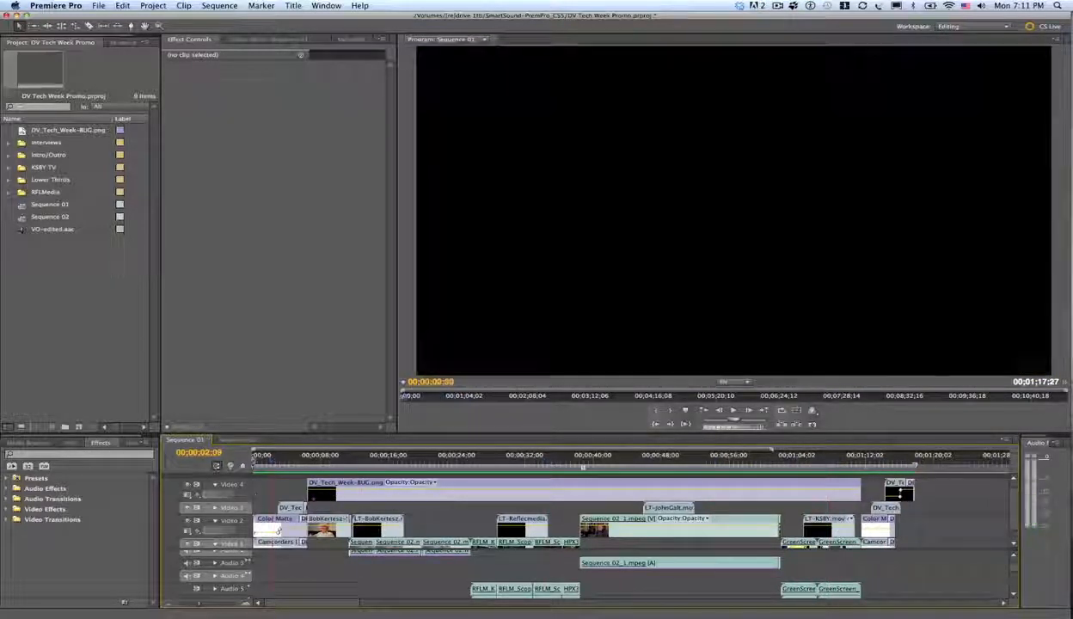
- Queue the sequence for QuickTime export with its current H.264 settings and start the render in Adobe Media Encoder
click(99, 5)
mouse_move(120, 216)
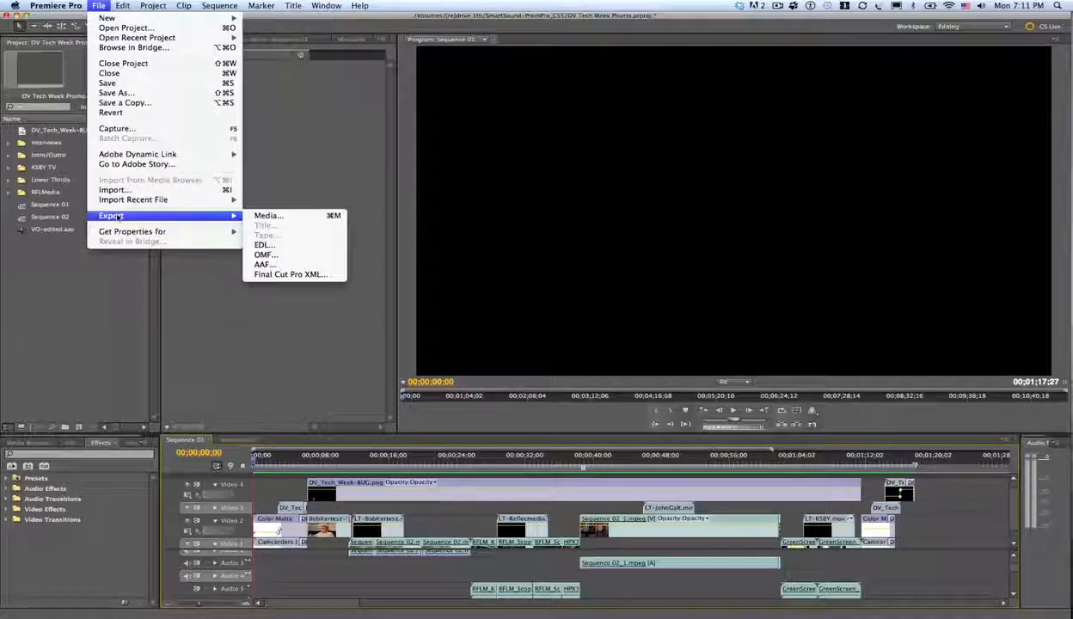
click(270, 218)
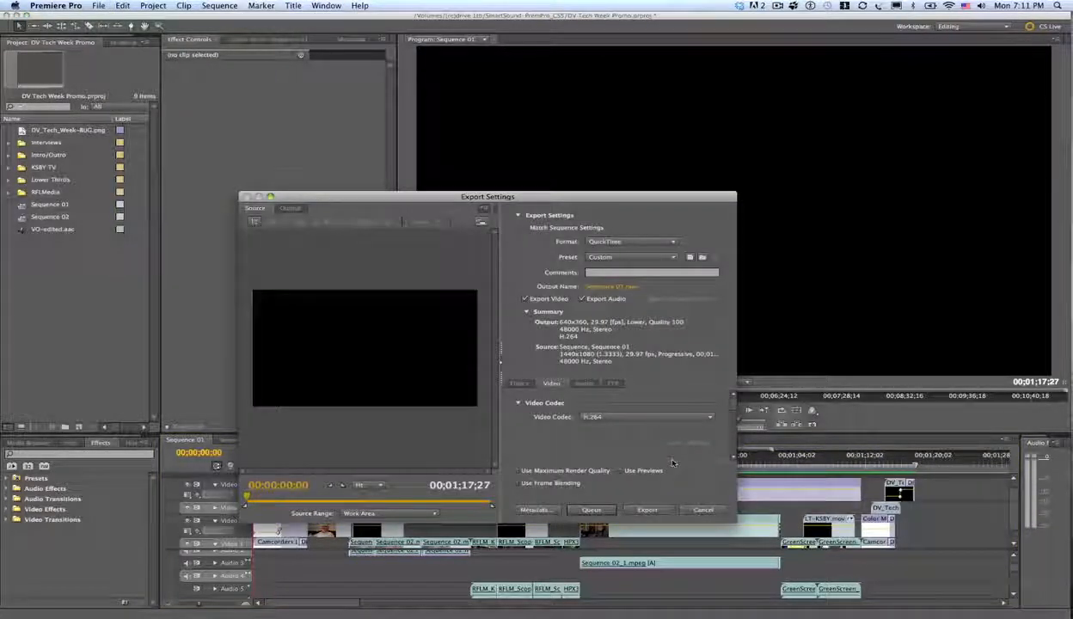
click(611, 512)
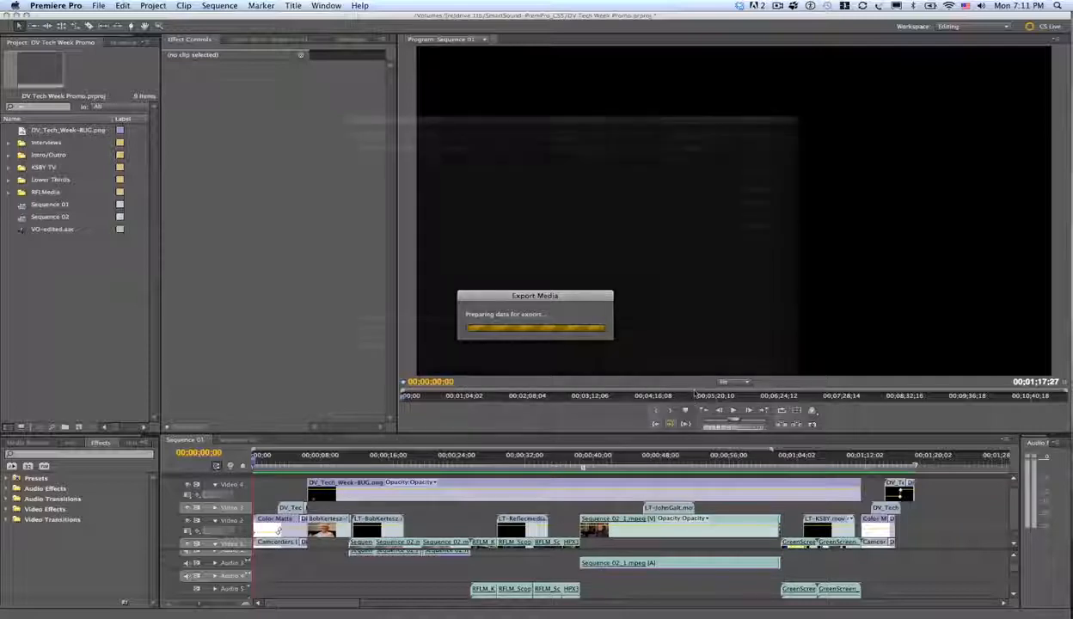
click(772, 139)
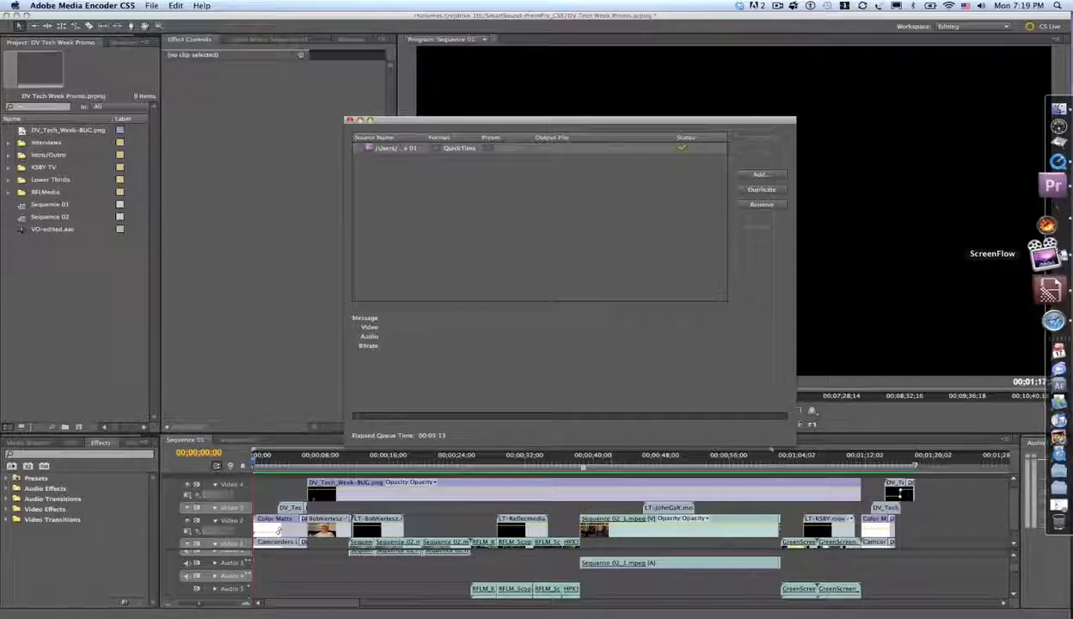
- Switch to Sonicfire Pro 5 and load the rendered Sequence 01 sample movie as the project's video
click(1047, 235)
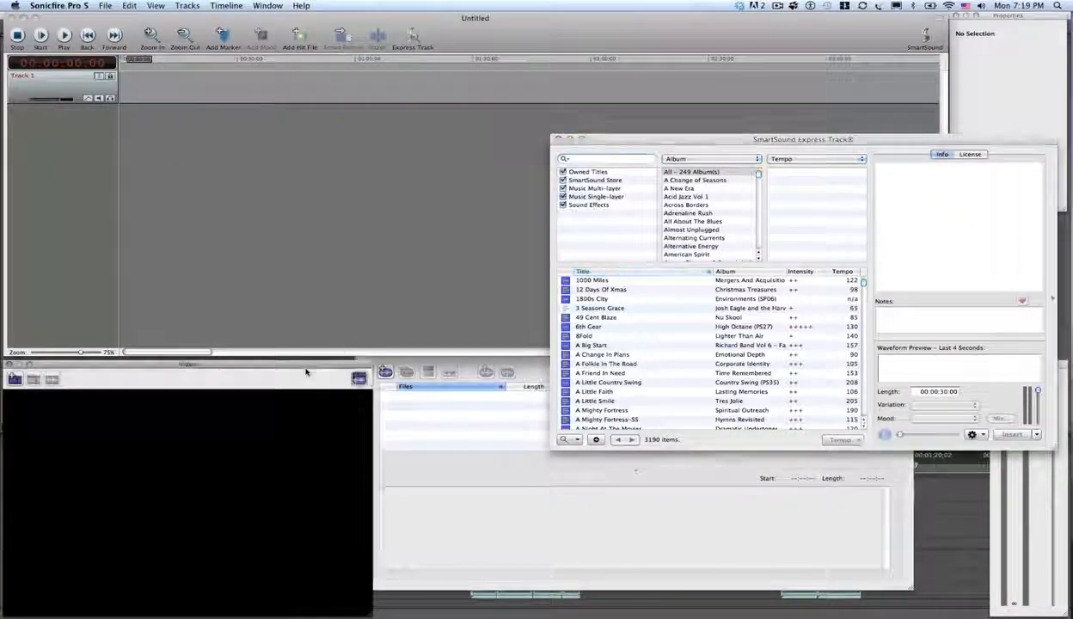
click(129, 5)
mouse_move(104, 5)
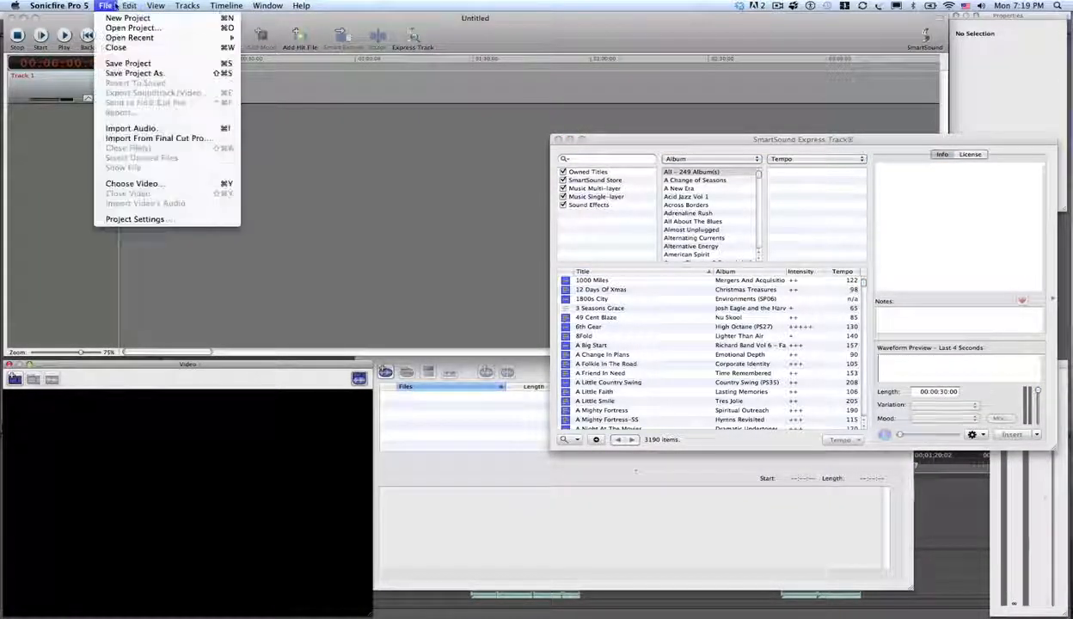
click(146, 183)
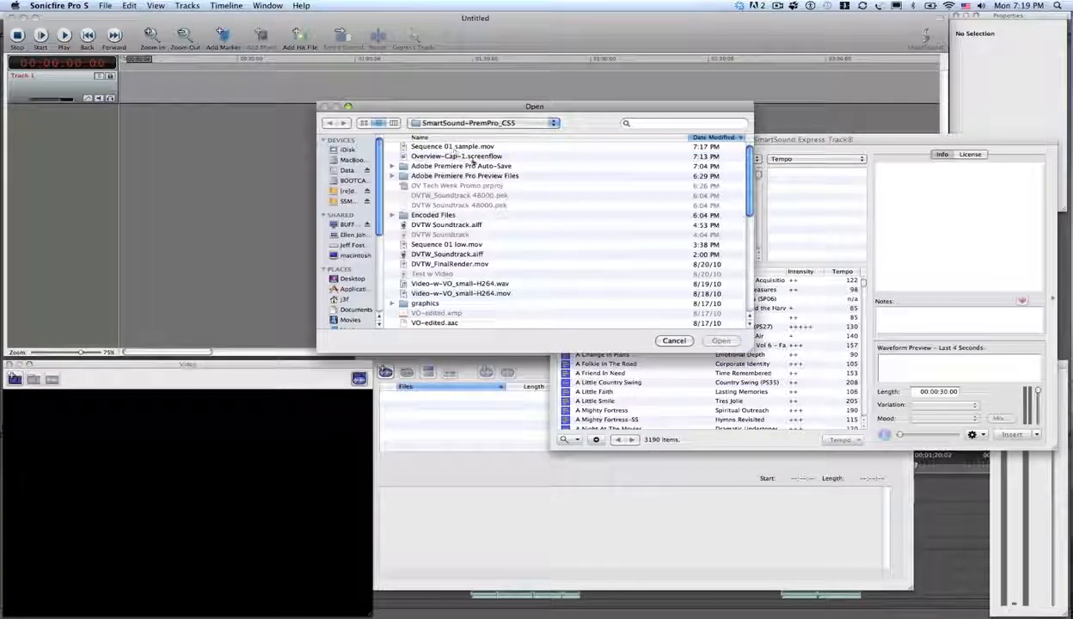
click(720, 341)
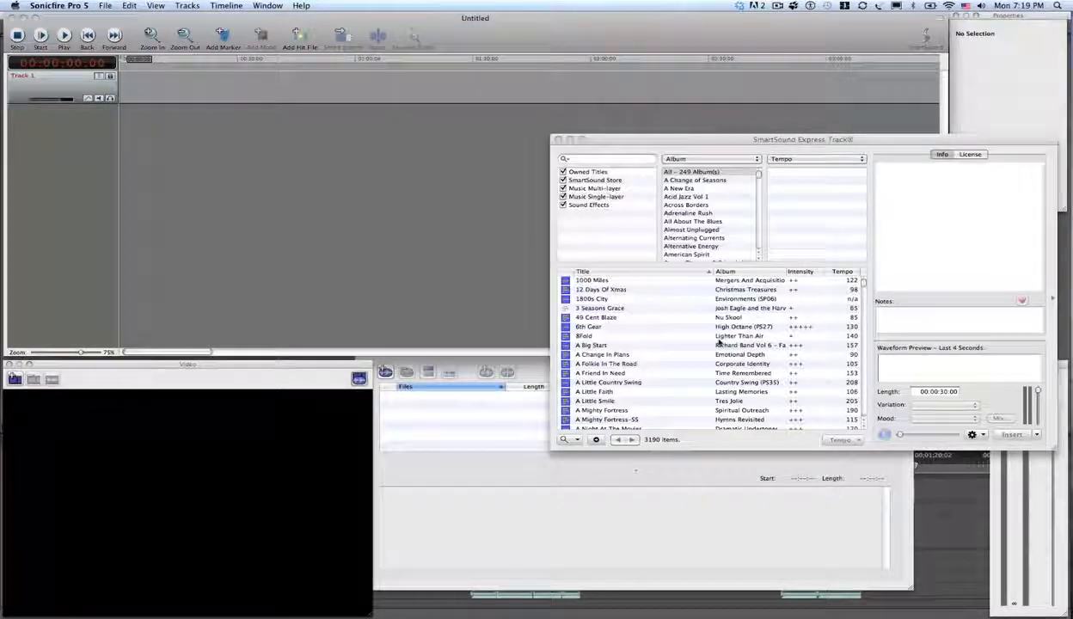
- Review the video's opening and add a timeline marker at 00:03:26, where the DV Tech Week logo appears
click(63, 36)
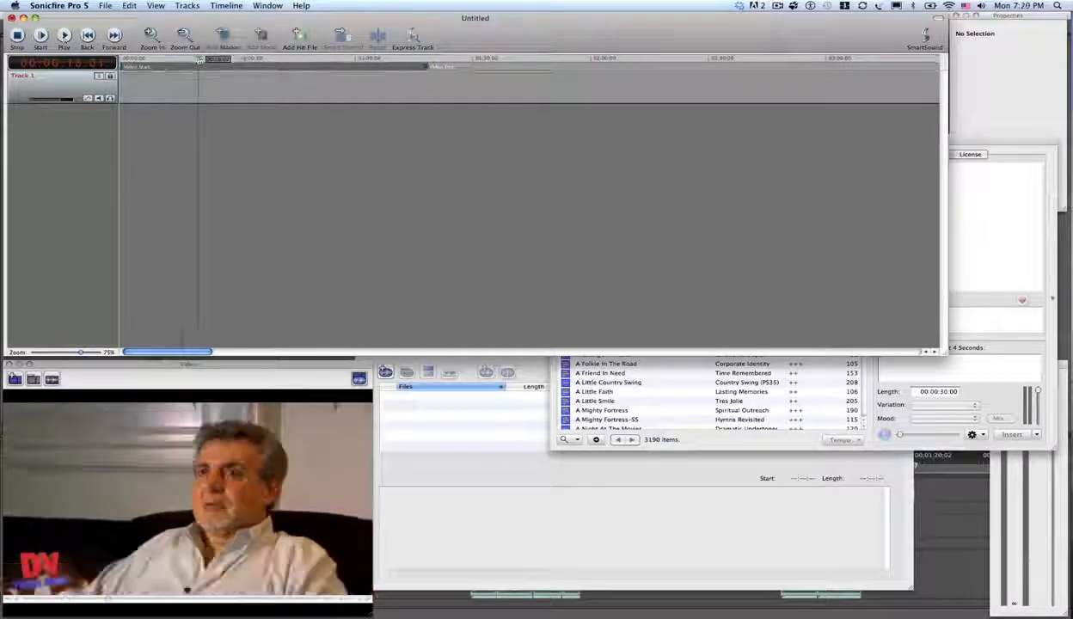
drag(199, 60, 86, 76)
key(space)
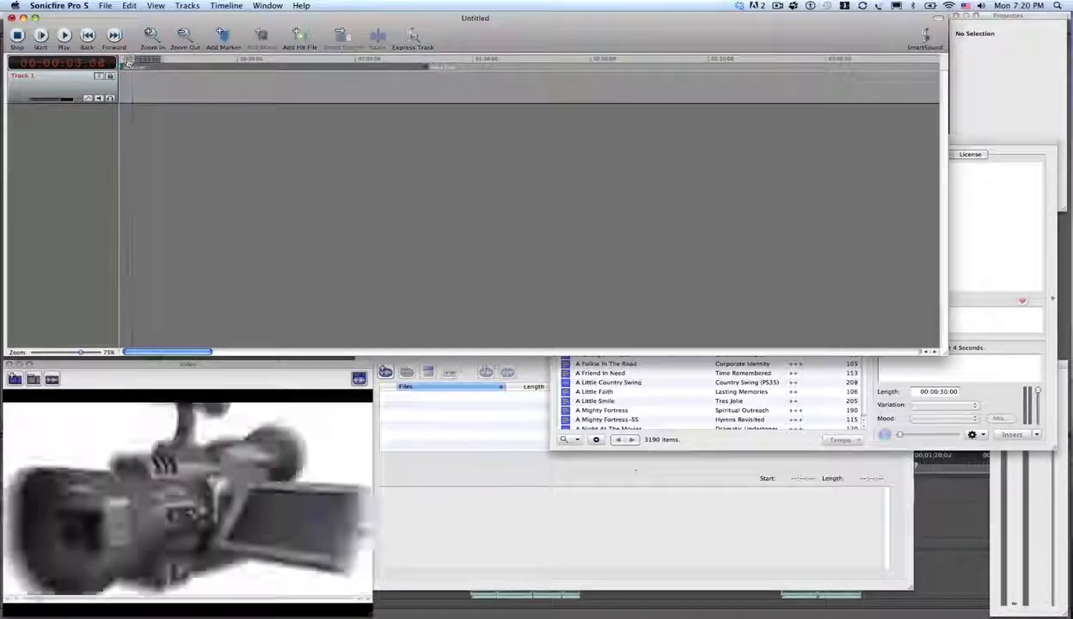
drag(145, 63, 134, 61)
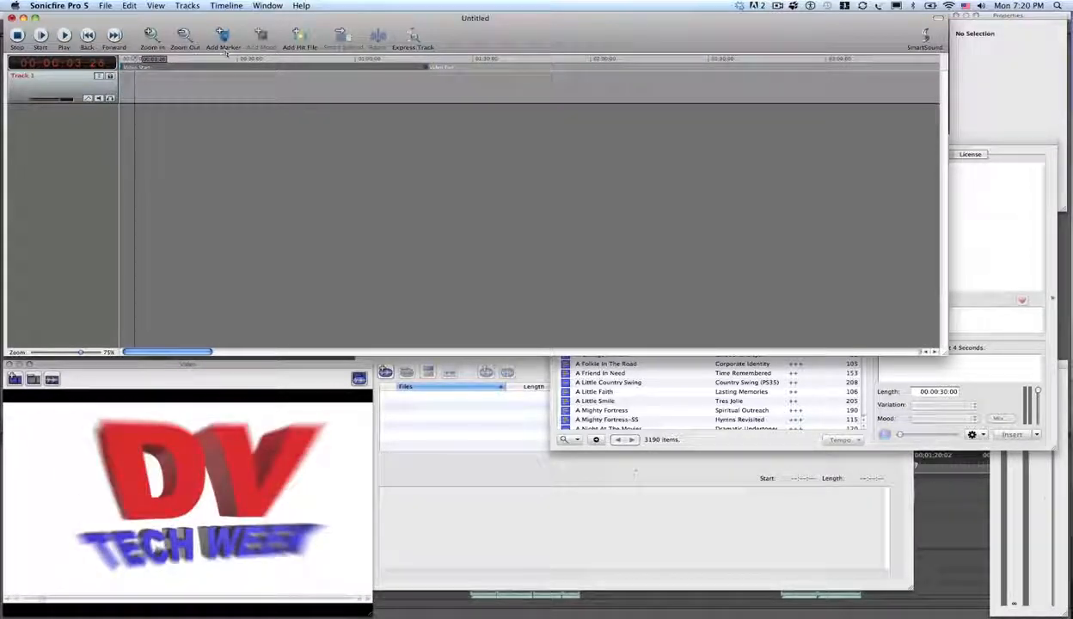
click(224, 41)
- Add markers at 00:11:11, 00:25:18, 00:36:19, 00:39:04, 00:46:13, 01:02:15, 01:11:02 and 01:14:15, then return to the start
drag(134, 61, 219, 71)
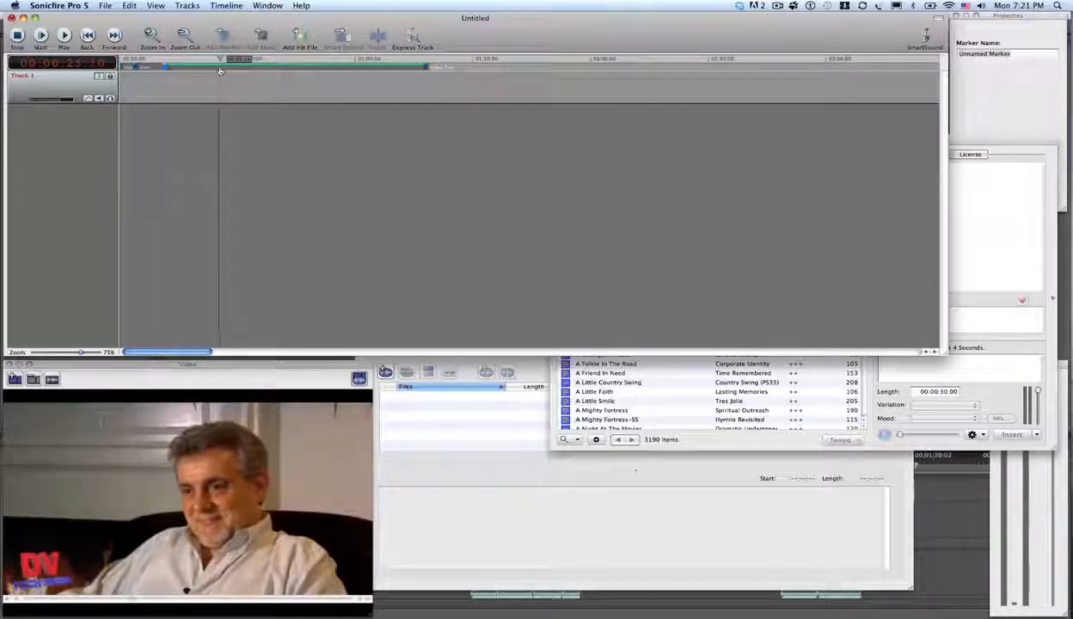
click(224, 43)
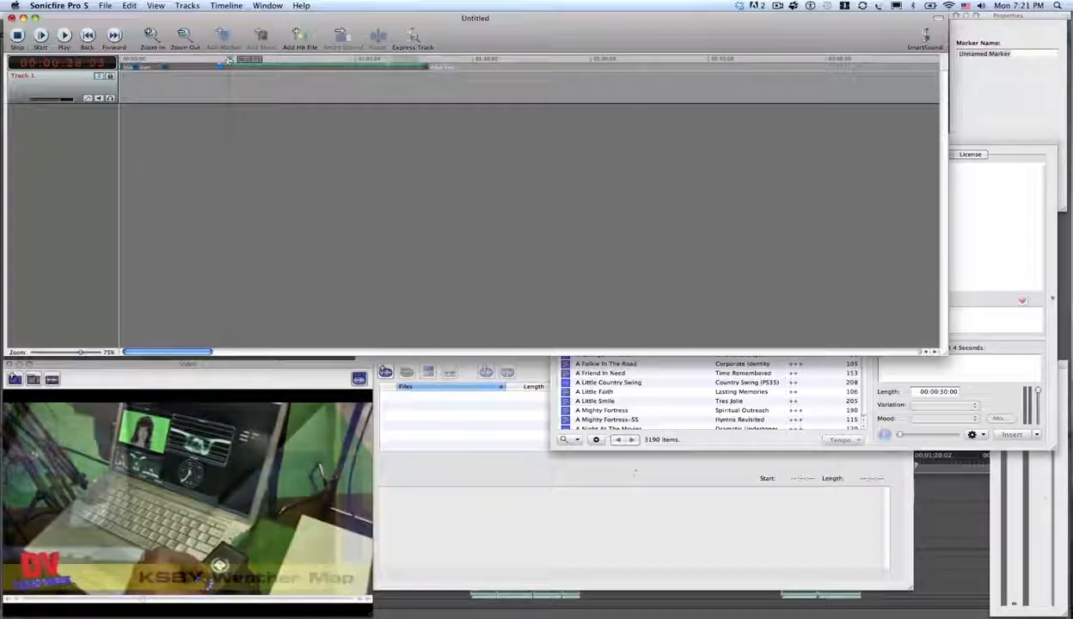
click(392, 65)
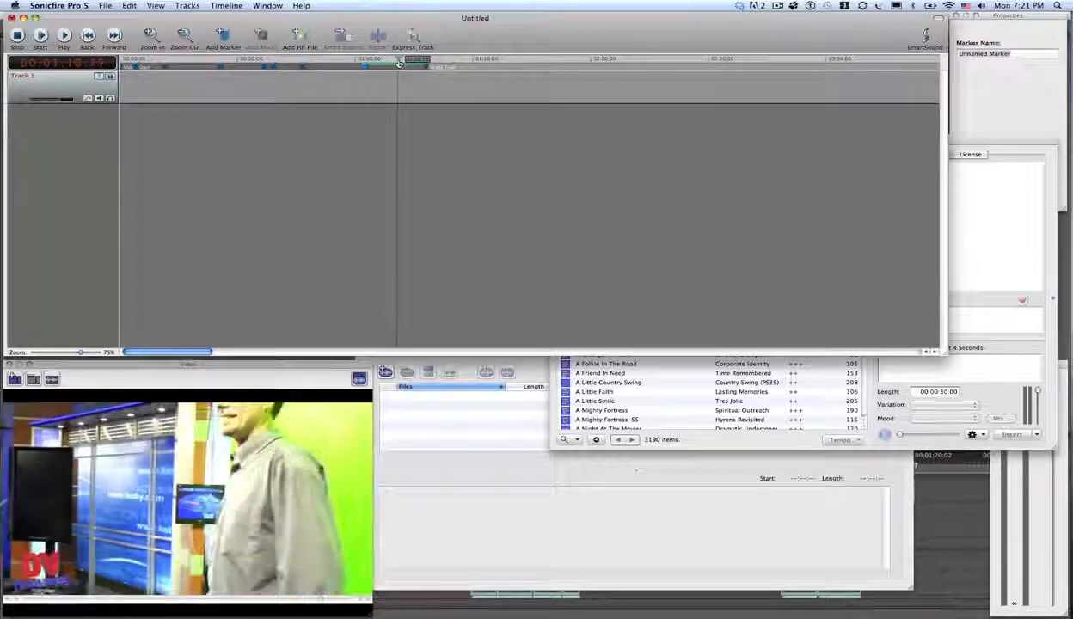
drag(400, 63, 400, 61)
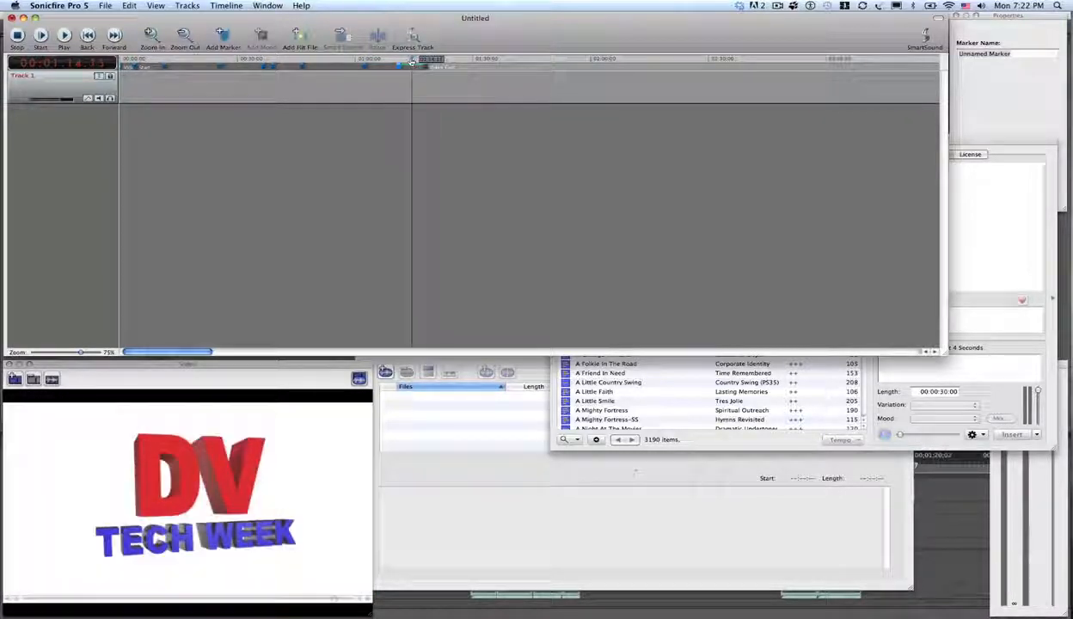
click(221, 39)
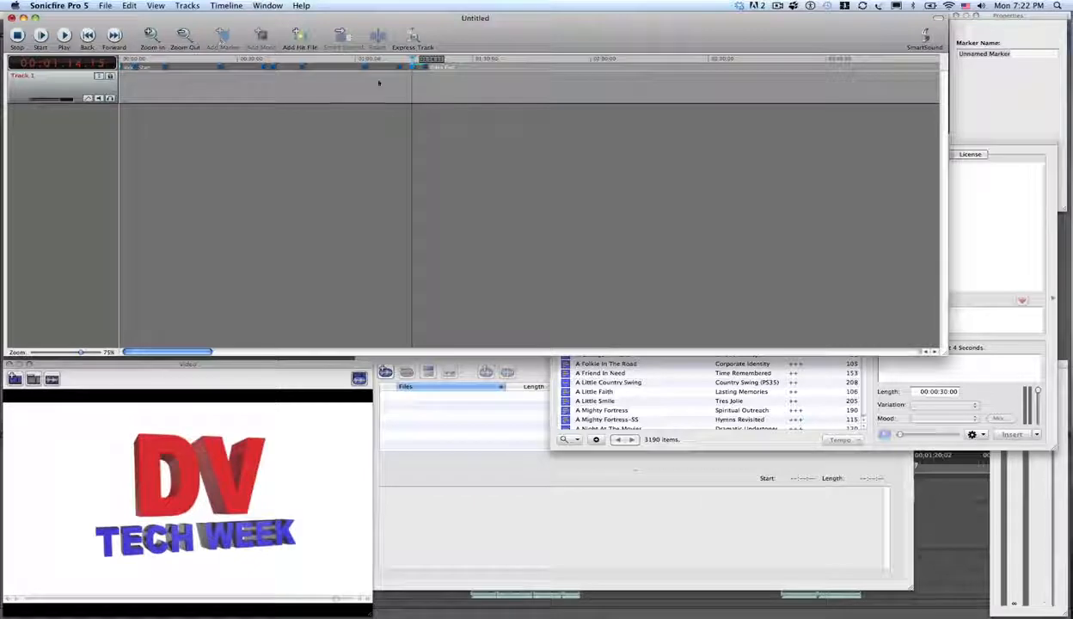
drag(413, 62, 119, 67)
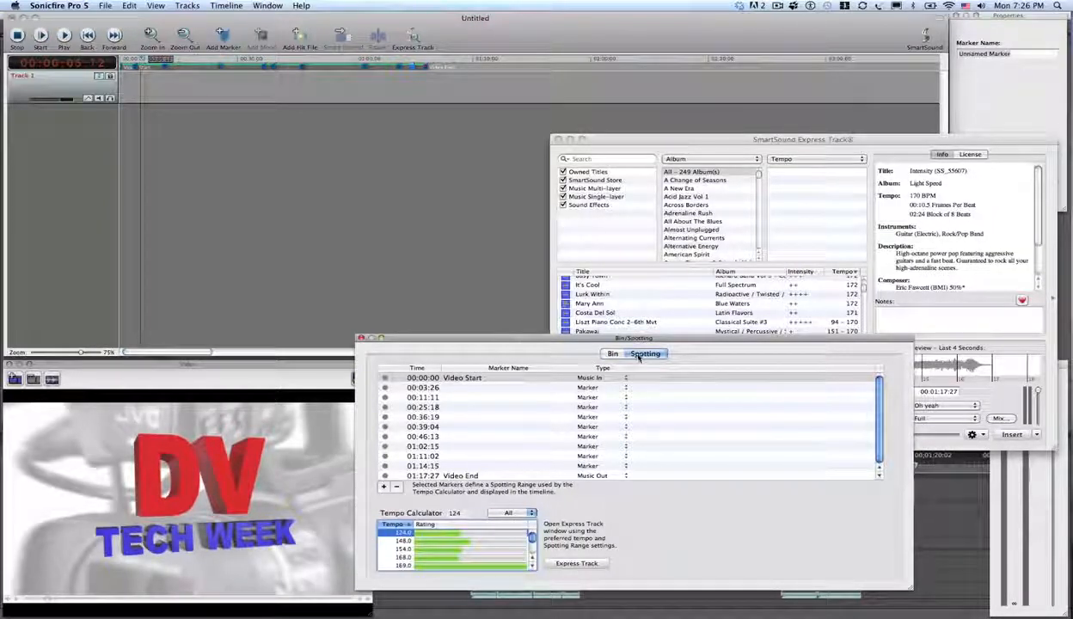
- Restrict the Tempo Calculator to Fast tempos from the Video Start marker, choose tempo 169, and open Express Track with it
click(456, 380)
click(516, 513)
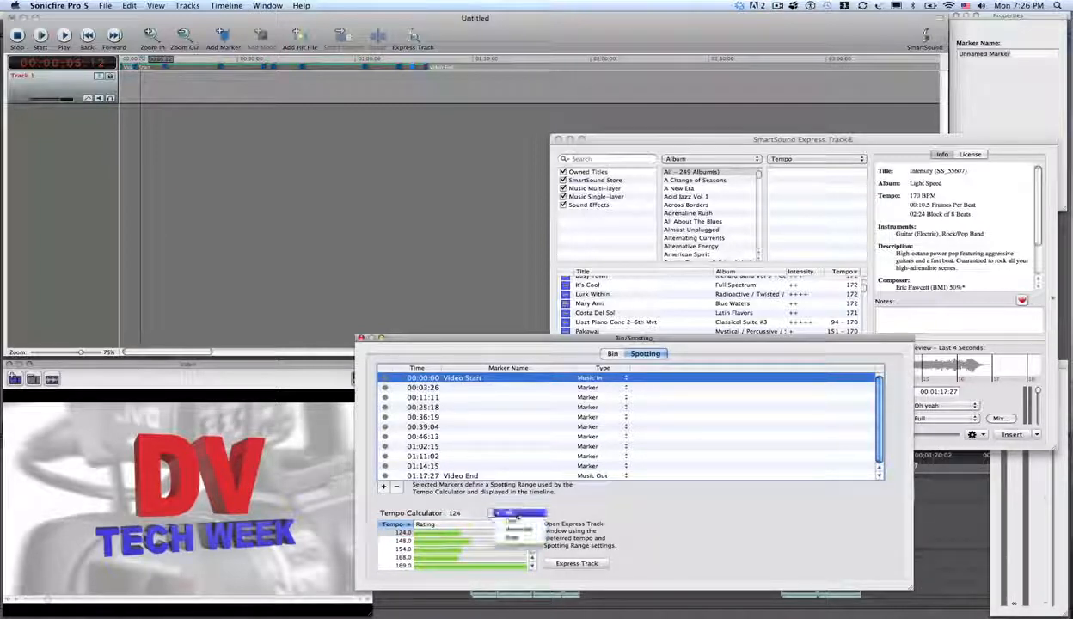
click(514, 521)
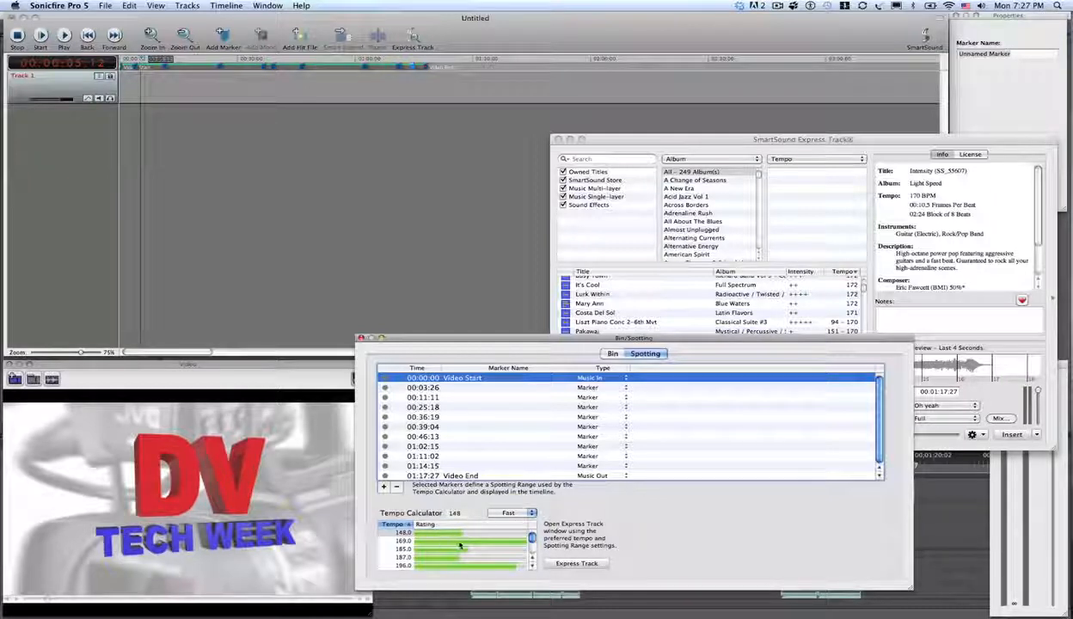
click(422, 541)
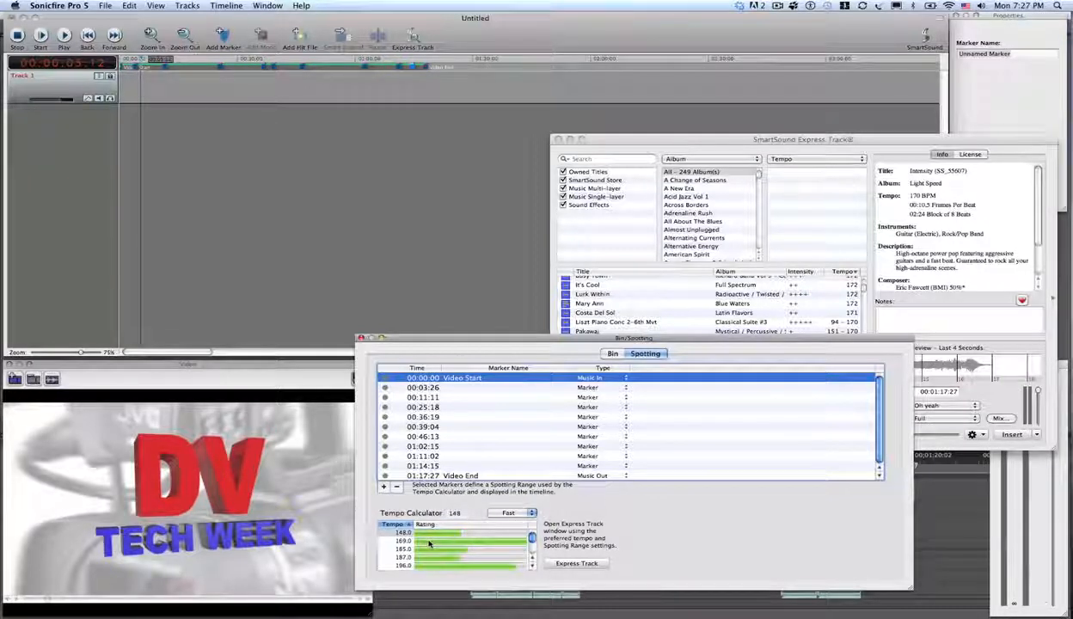
click(588, 563)
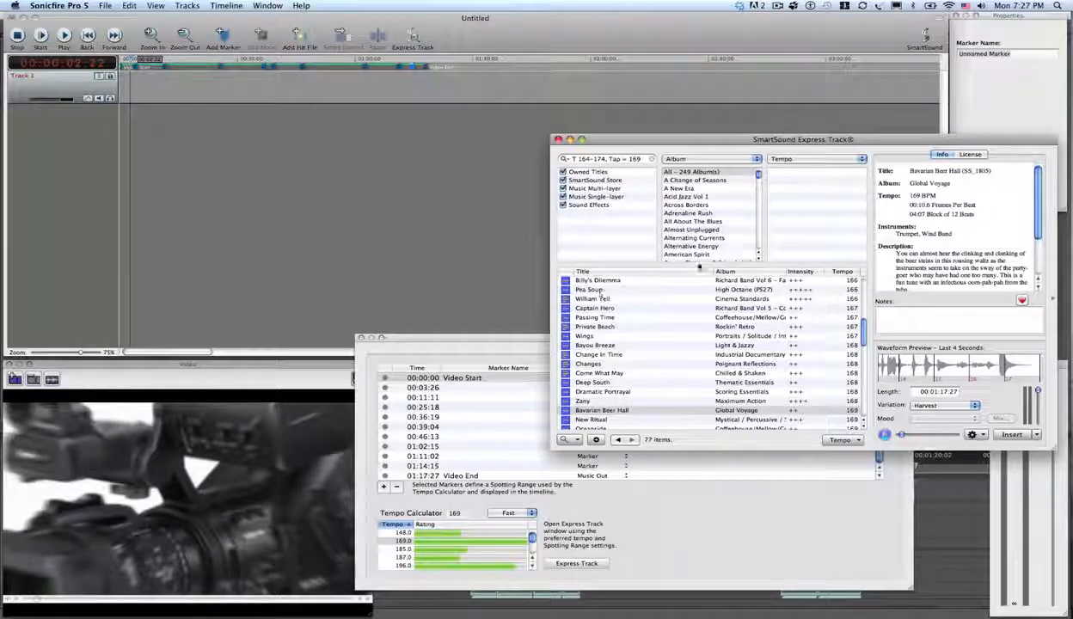
- Sort the matching music titles by descending tempo and audition Let Me Go, Long Haul and Run For Your Life
click(844, 272)
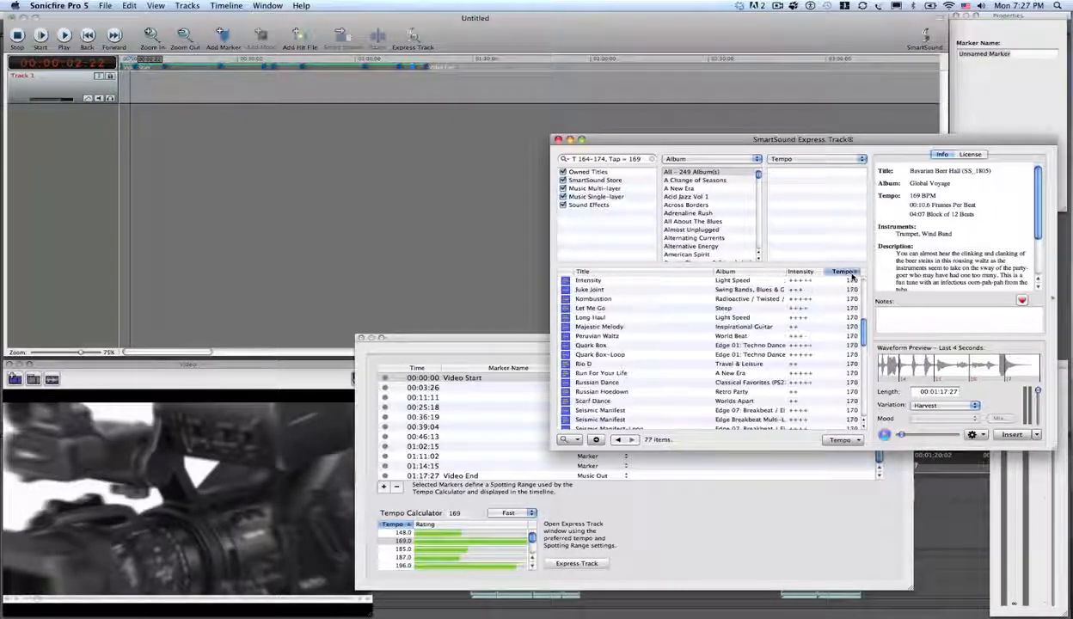
scroll(688, 344, up, 5)
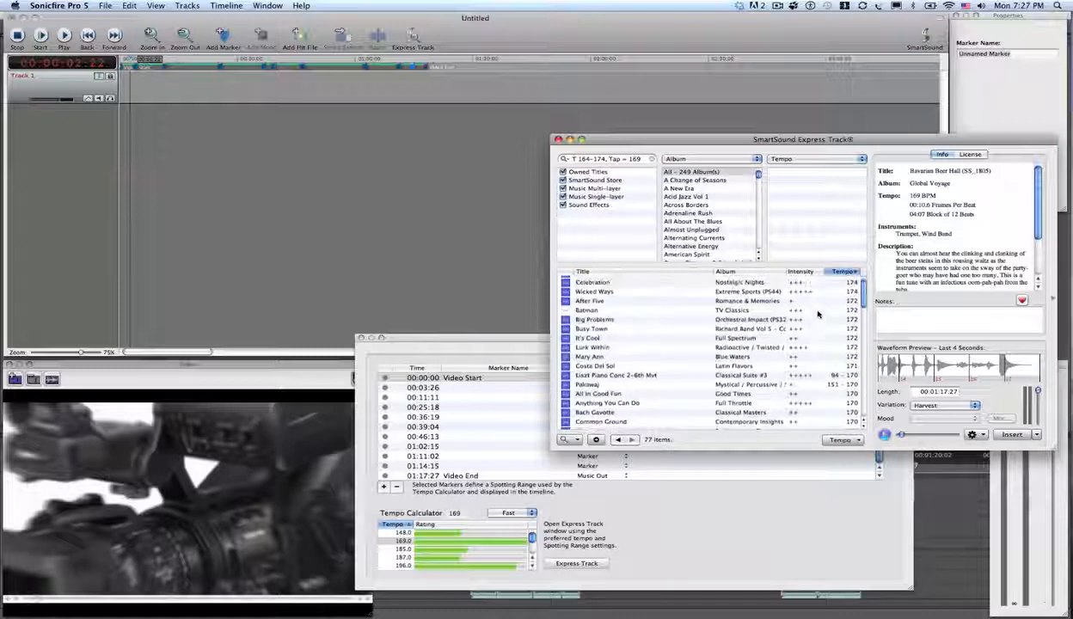
click(594, 357)
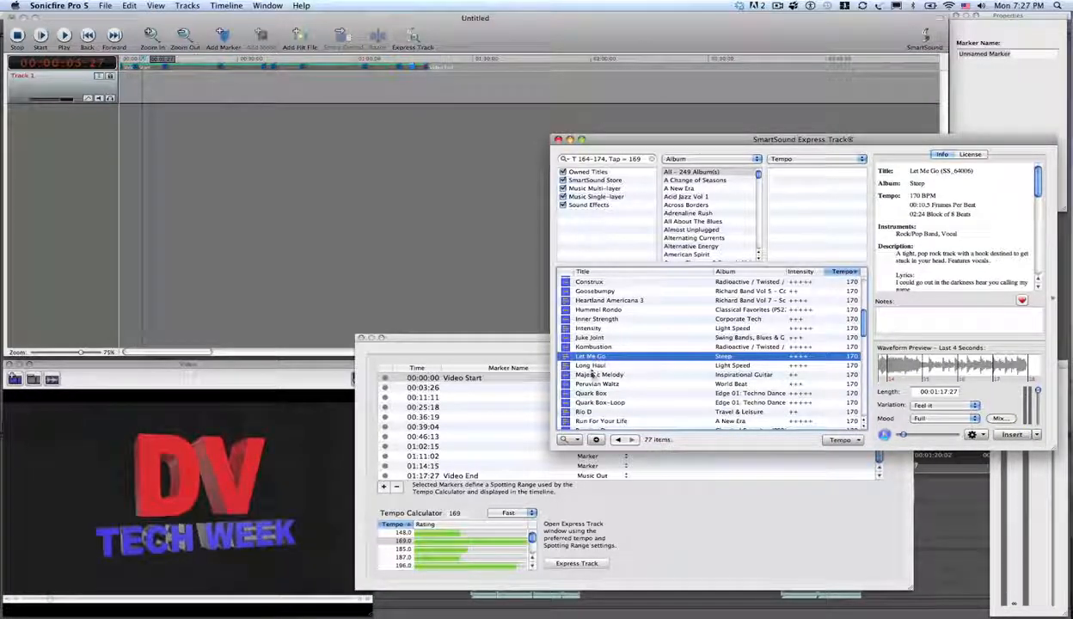
click(590, 366)
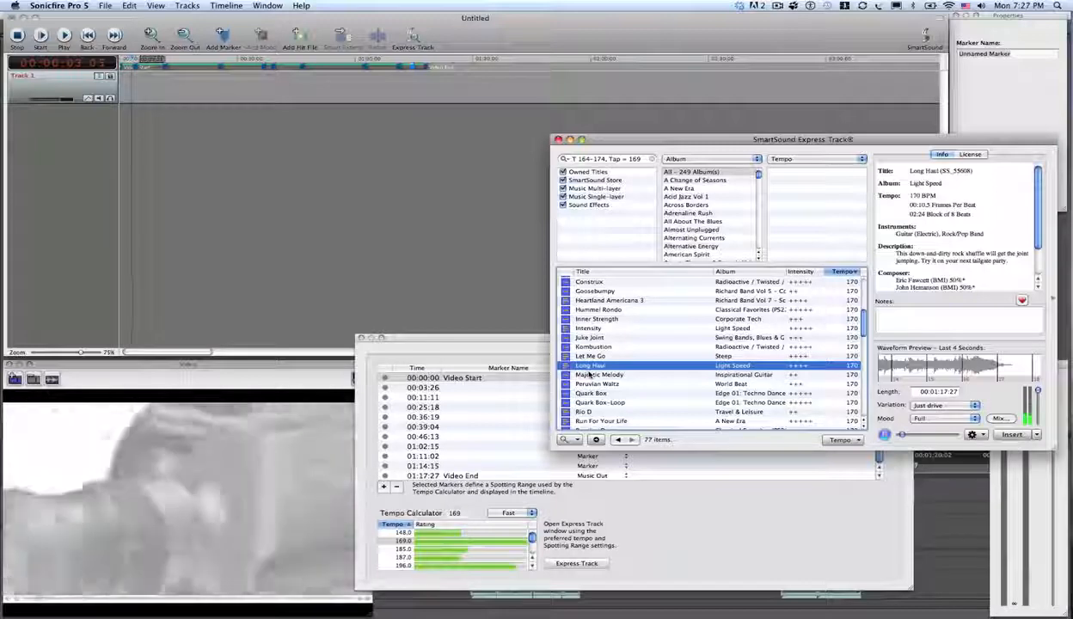
click(585, 413)
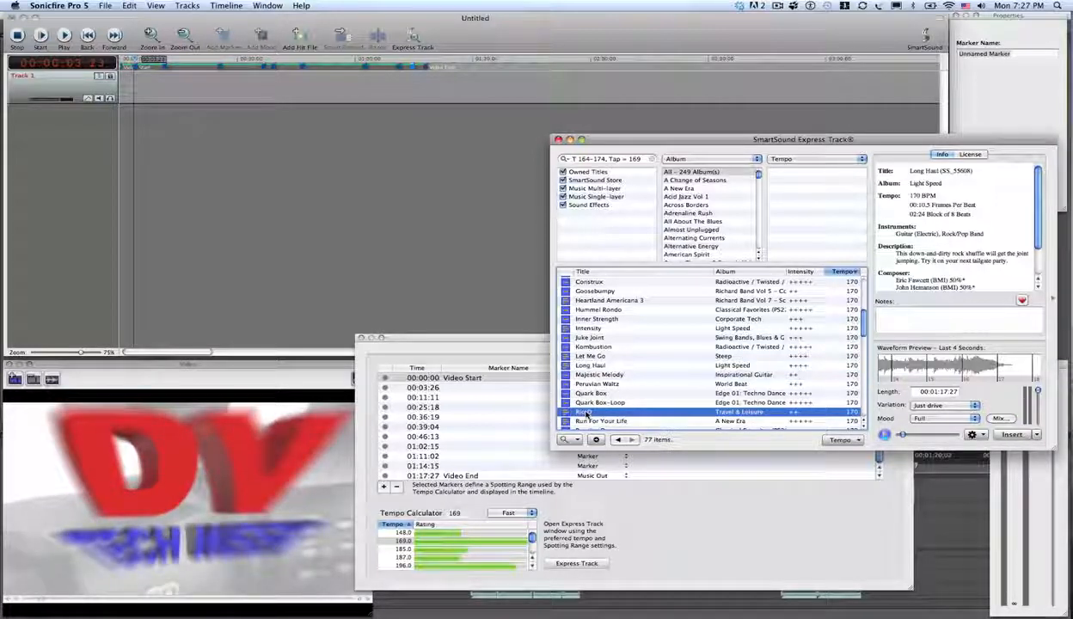
key(Down)
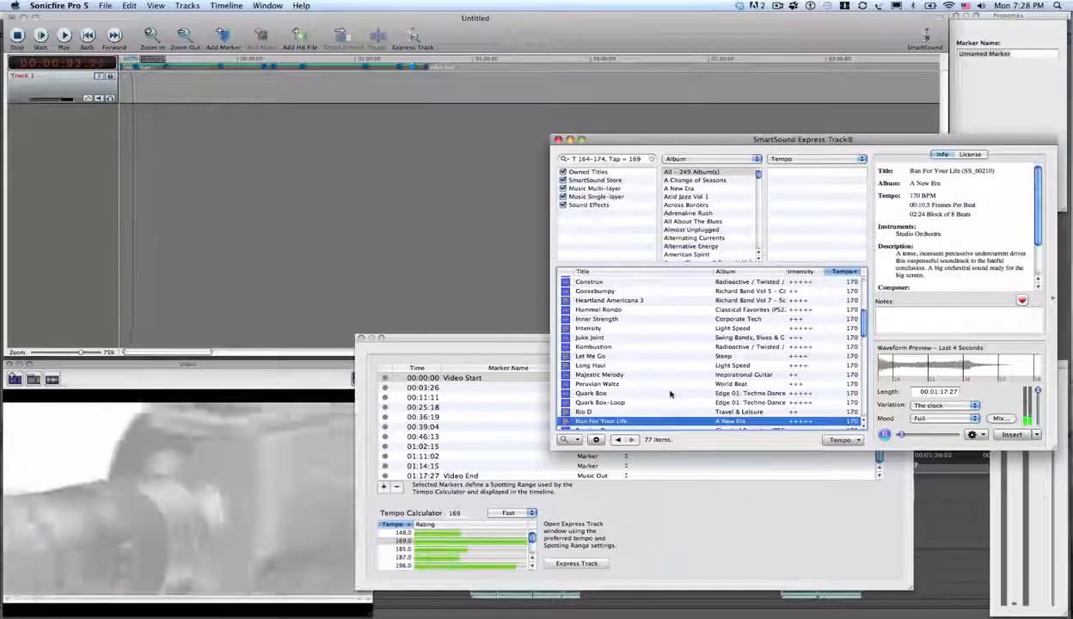
- Select the title Been There Done That and preview it against the video with the Come on in variation
scroll(672, 362, up, 5)
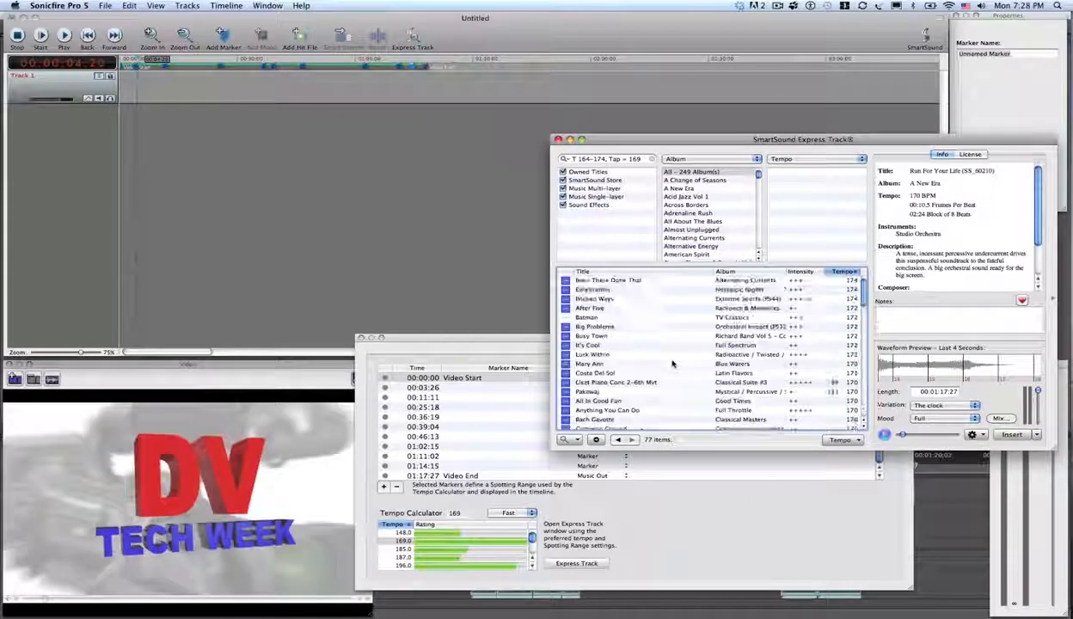
click(600, 281)
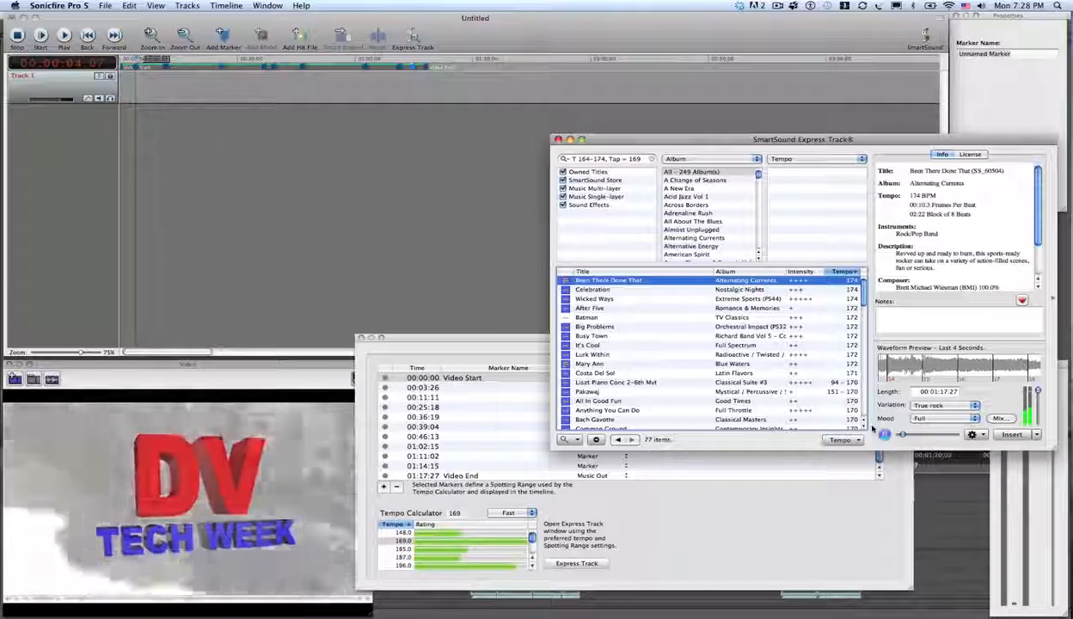
click(935, 404)
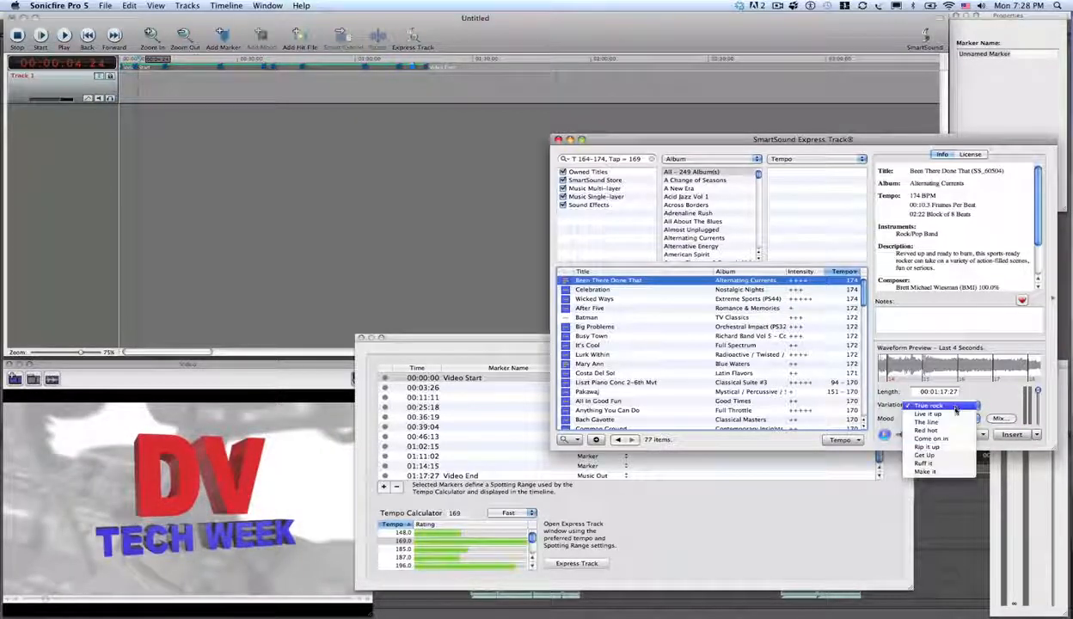
click(944, 441)
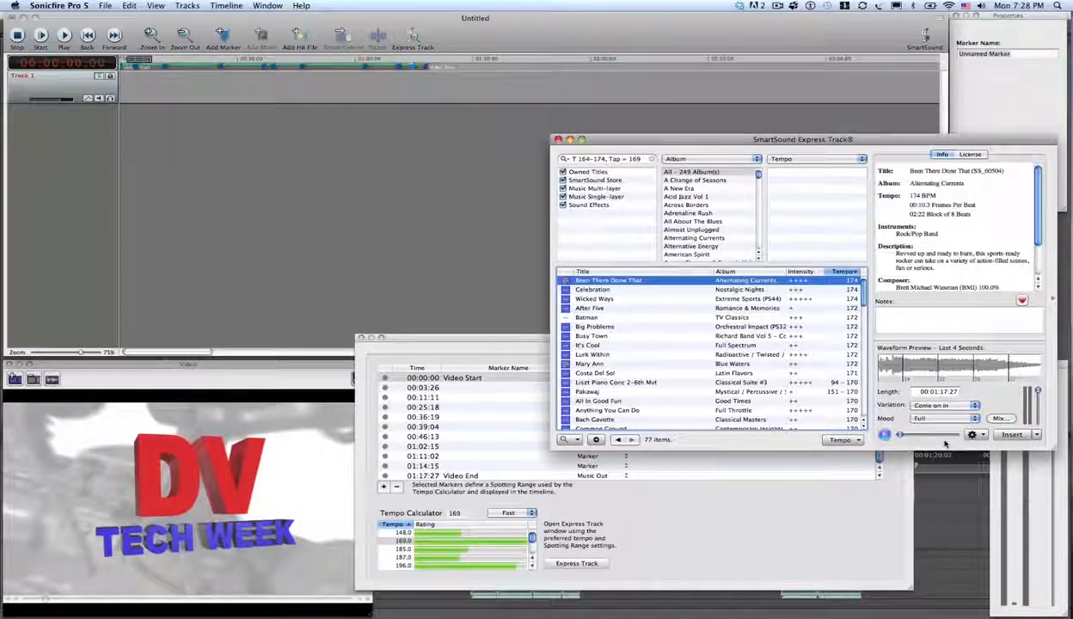
key(space)
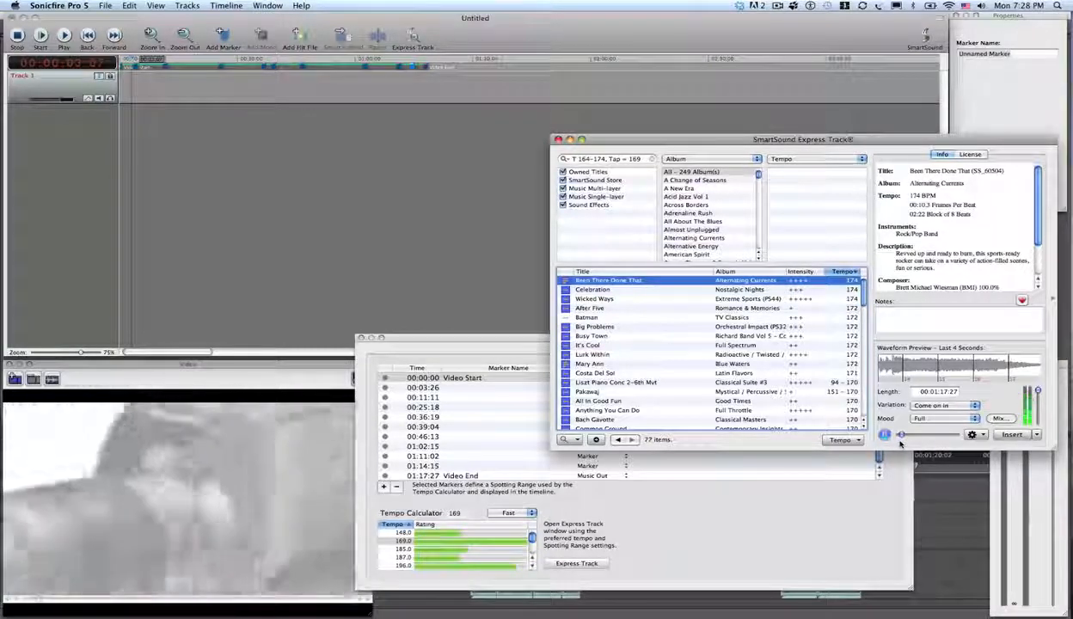
- Change the variation of Been There Done That to Ruff it and insert the track into the timeline
click(924, 420)
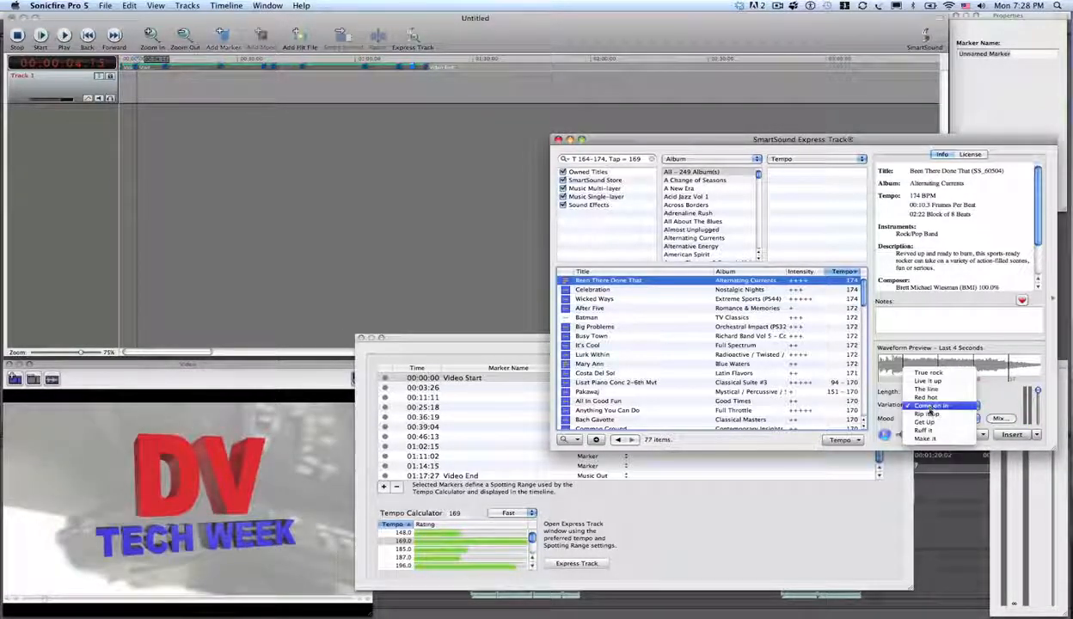
click(926, 430)
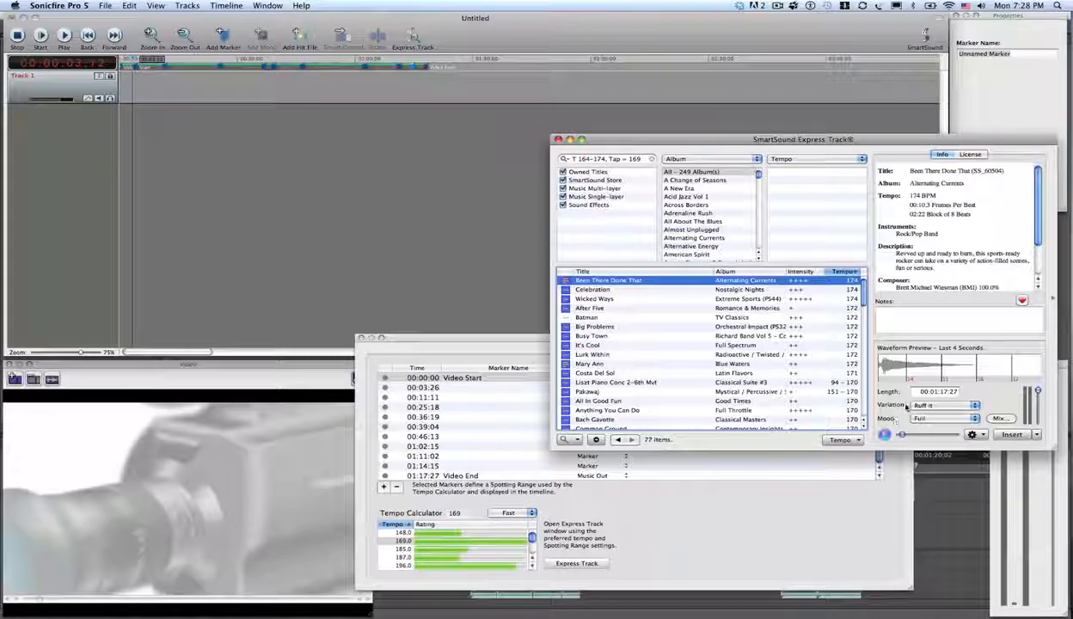
click(1015, 435)
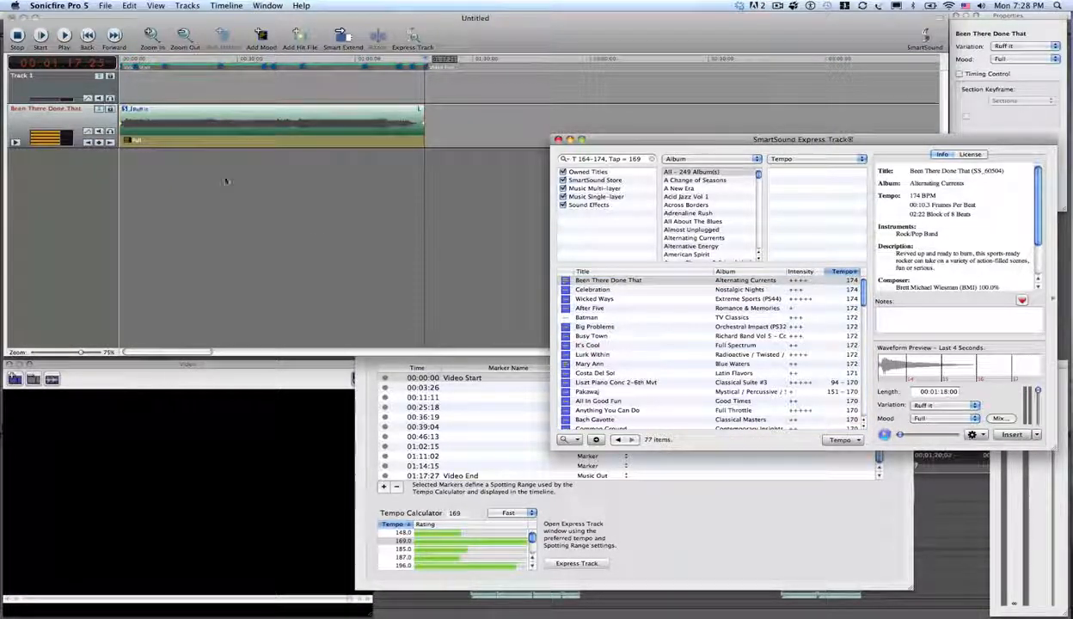
- Play the inserted Been There Done That track against the video from the beginning and near its ending
click(216, 61)
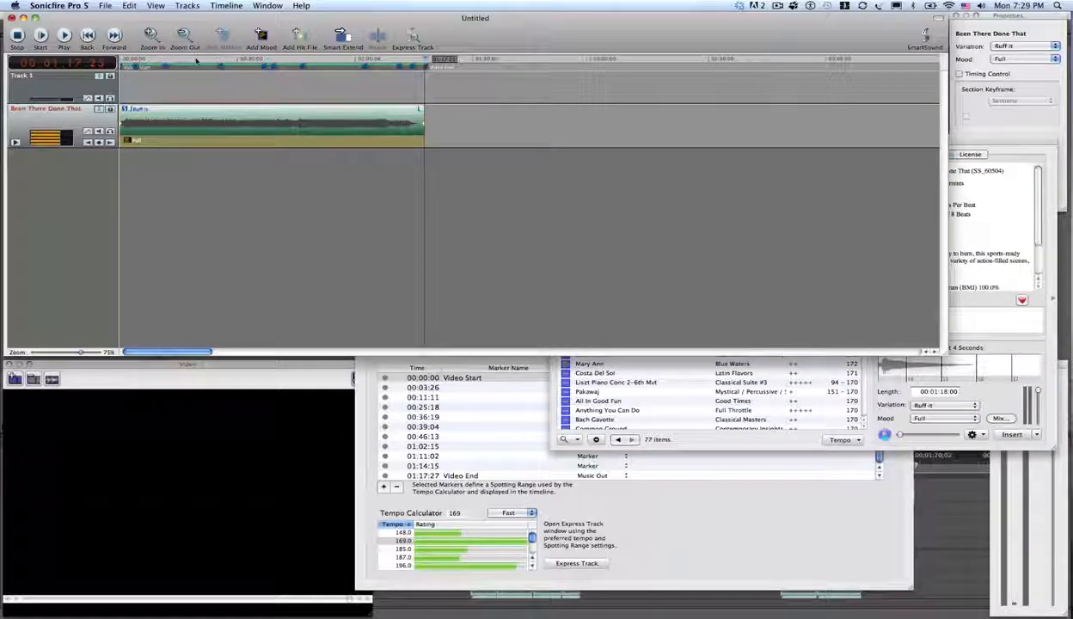
drag(195, 61, 95, 50)
key(space)
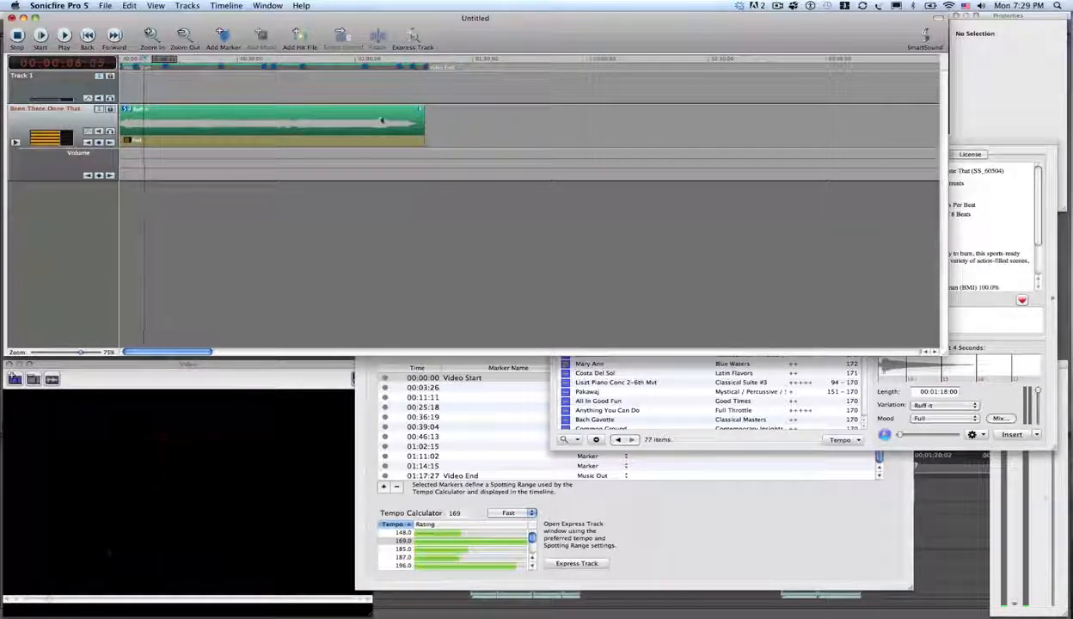
click(405, 60)
drag(406, 60, 397, 60)
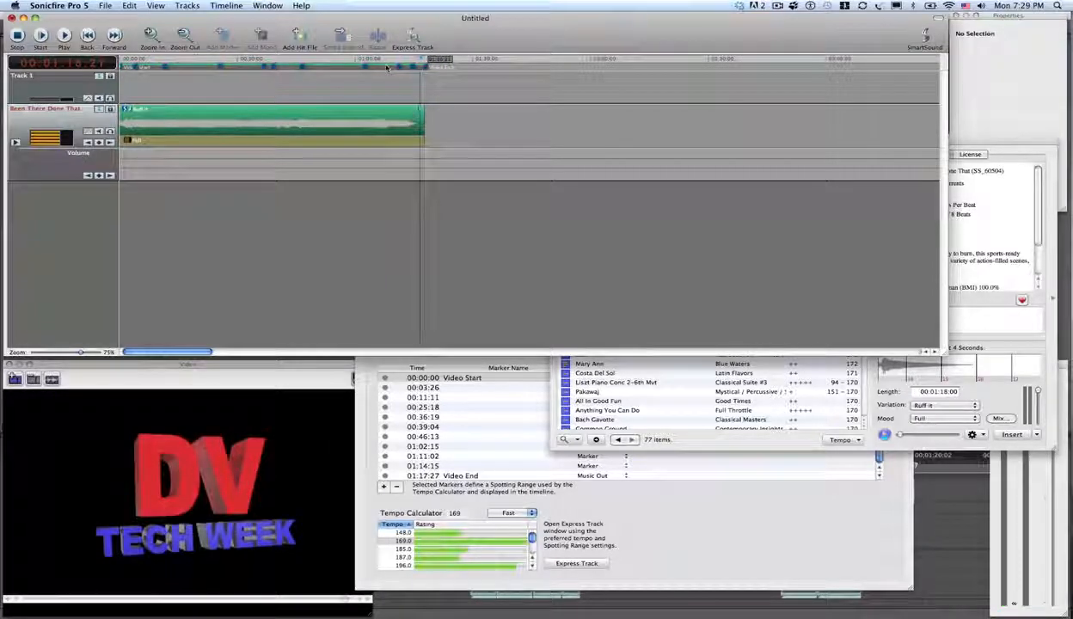
- Add mood changes to the Been There Done That track at the video markers, beginning at about 00:00:03:21
click(186, 59)
click(122, 67)
click(124, 67)
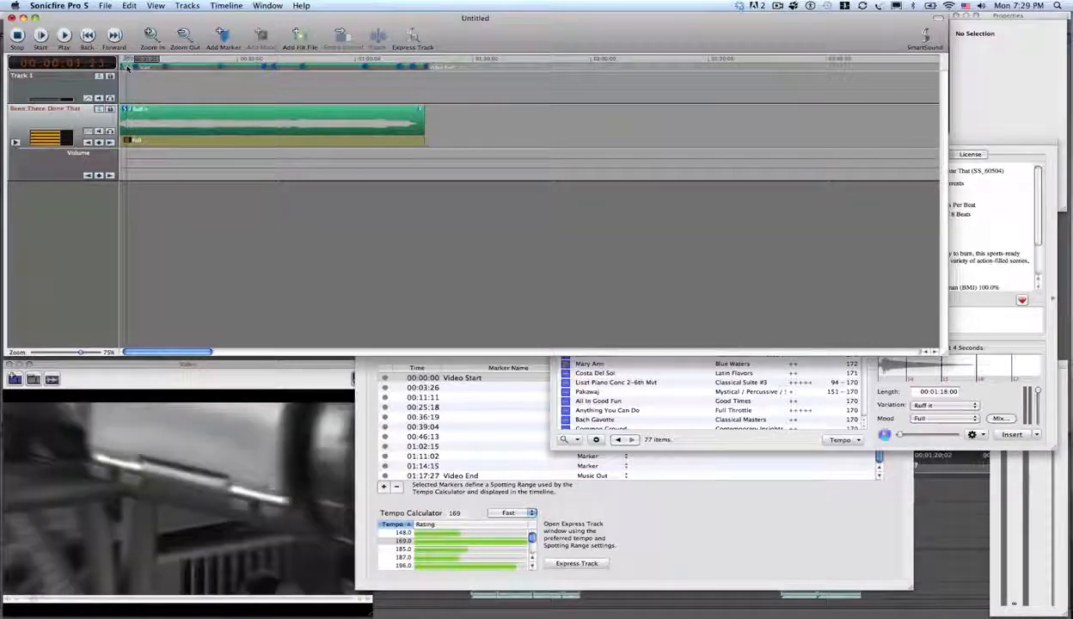
click(157, 127)
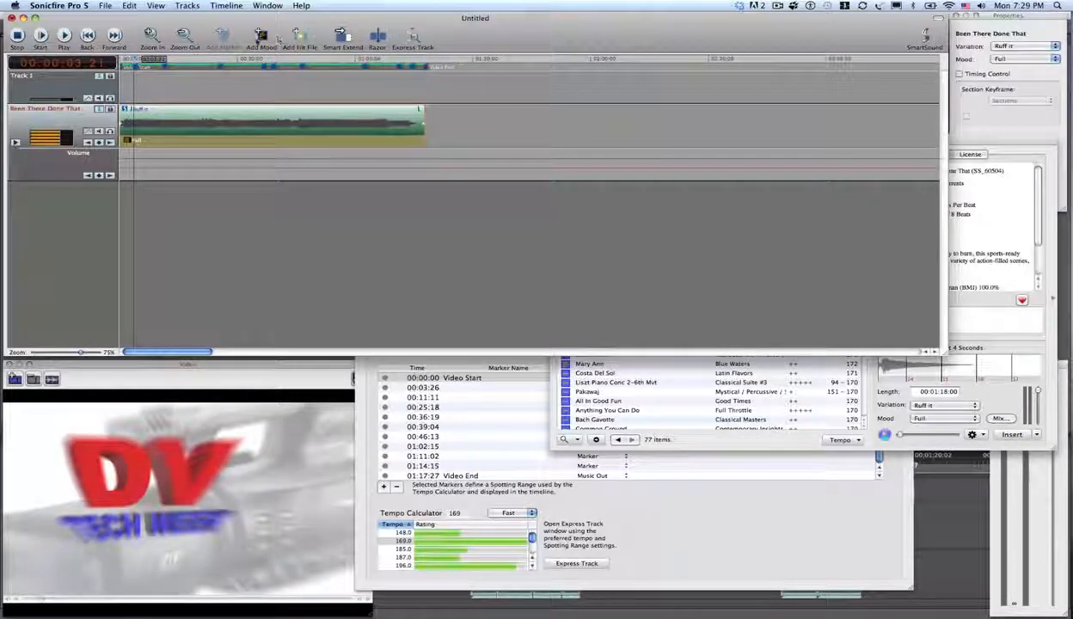
click(260, 36)
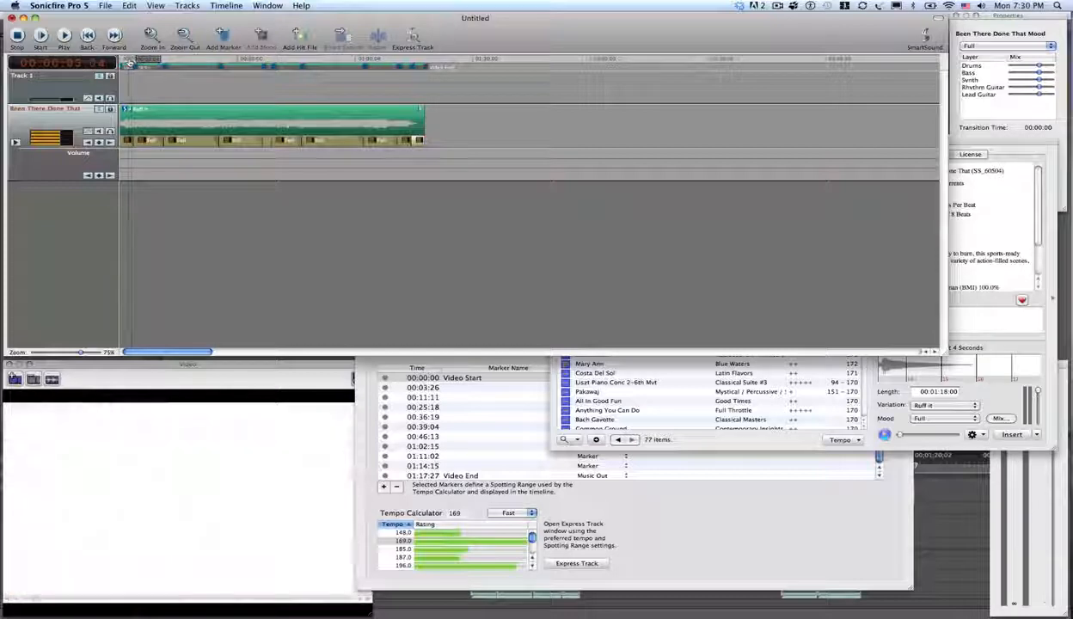
- Set the mood of the section starting at 00:00:03:21 to Dialog and play the video across that transition
drag(125, 61, 130, 61)
key(space)
click(150, 141)
click(973, 48)
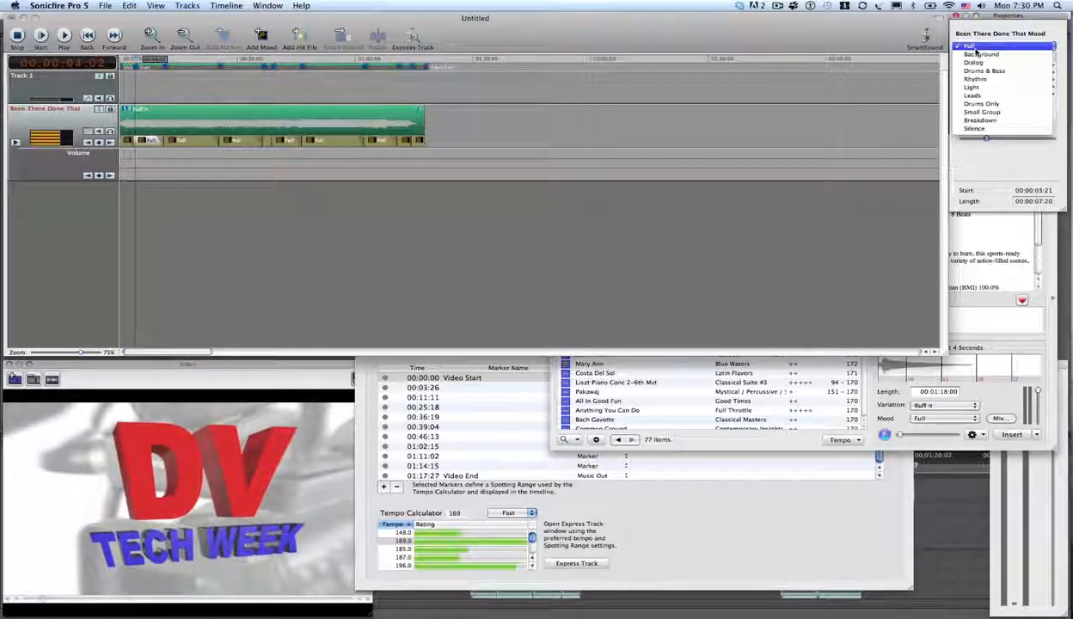
click(161, 125)
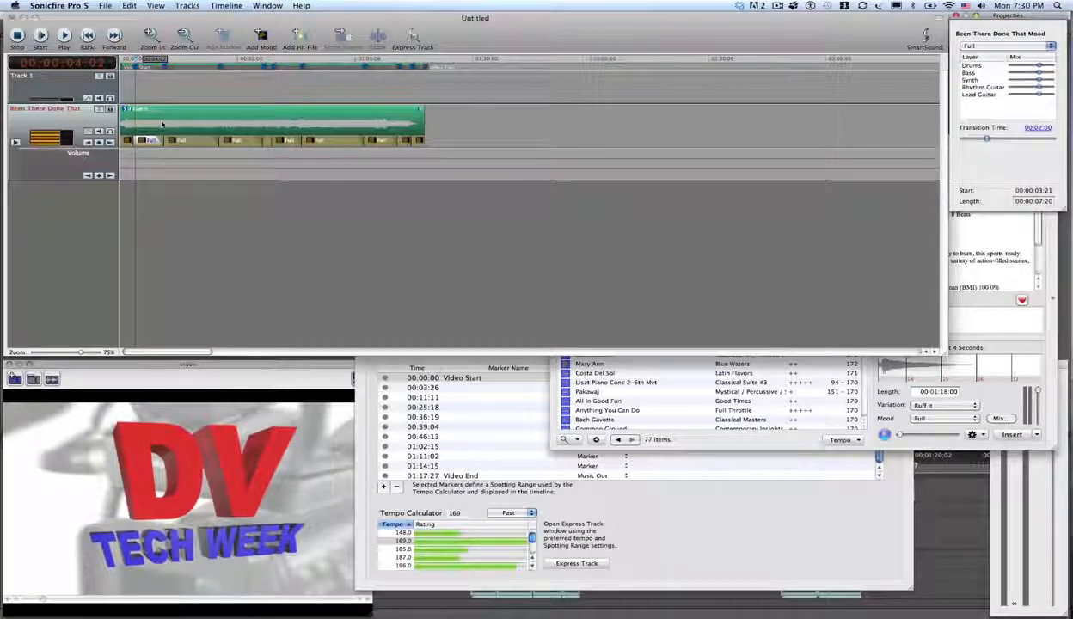
click(125, 66)
click(129, 60)
key(space)
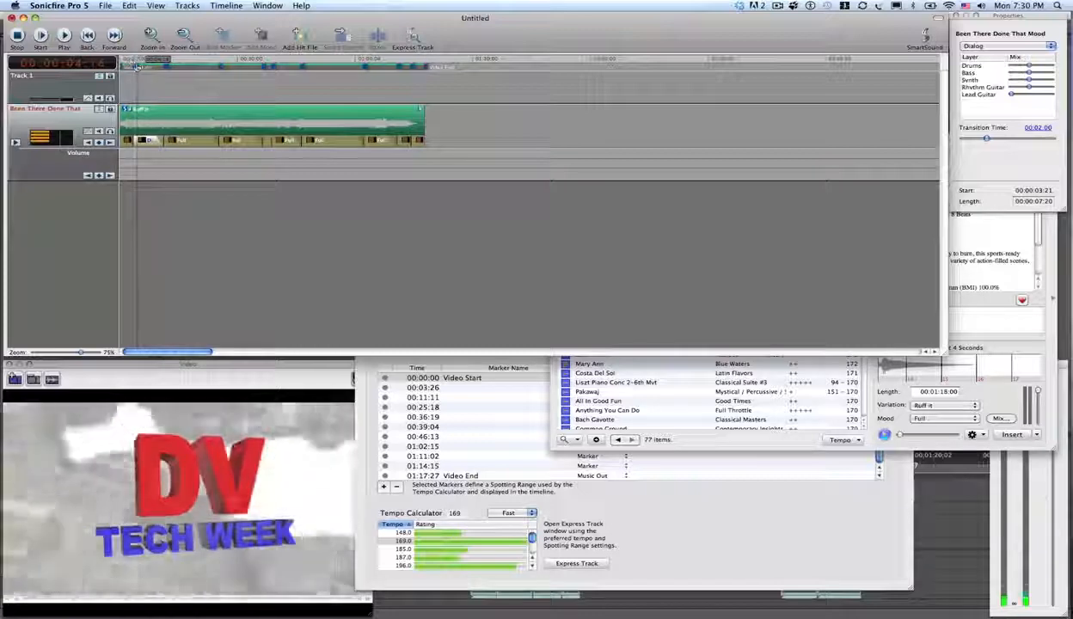
- Set the mood of the section starting at 00:00:11:11 to Dialog
click(198, 144)
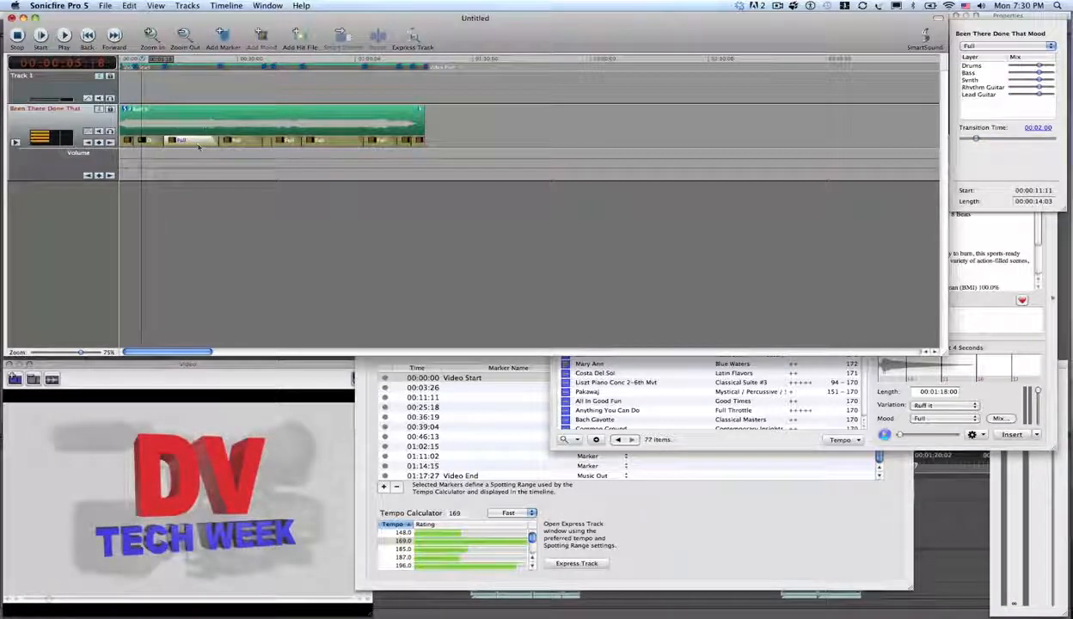
click(239, 140)
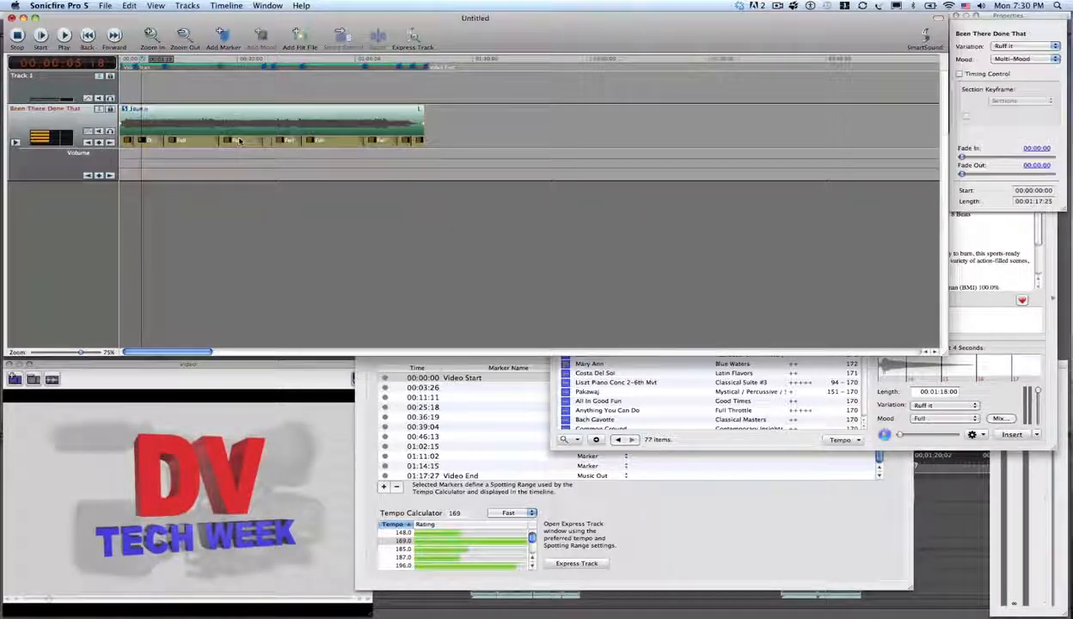
click(182, 140)
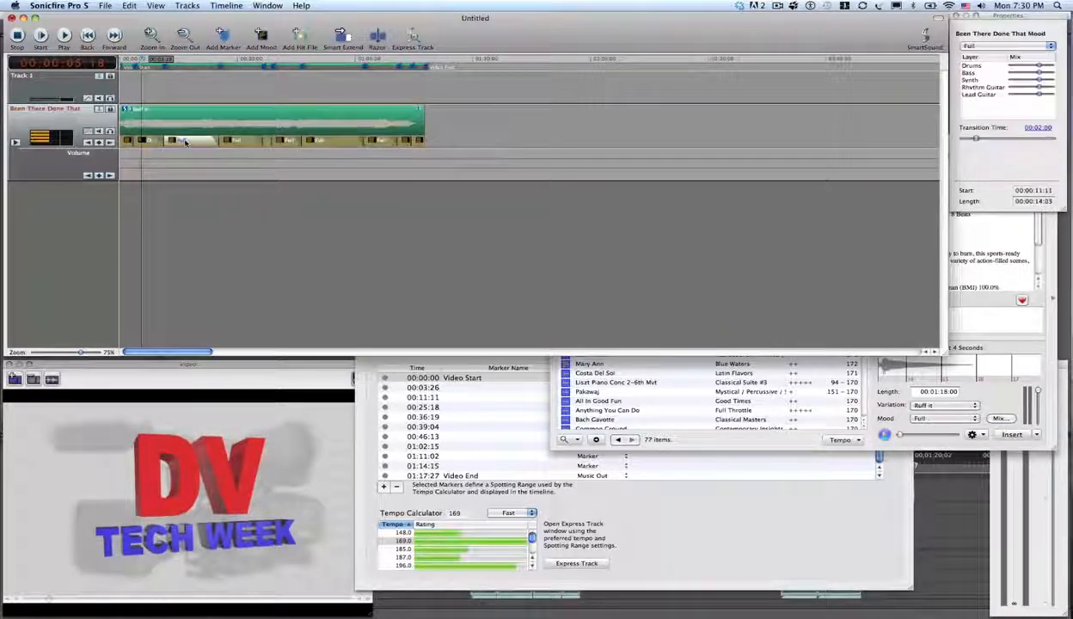
click(973, 46)
click(973, 54)
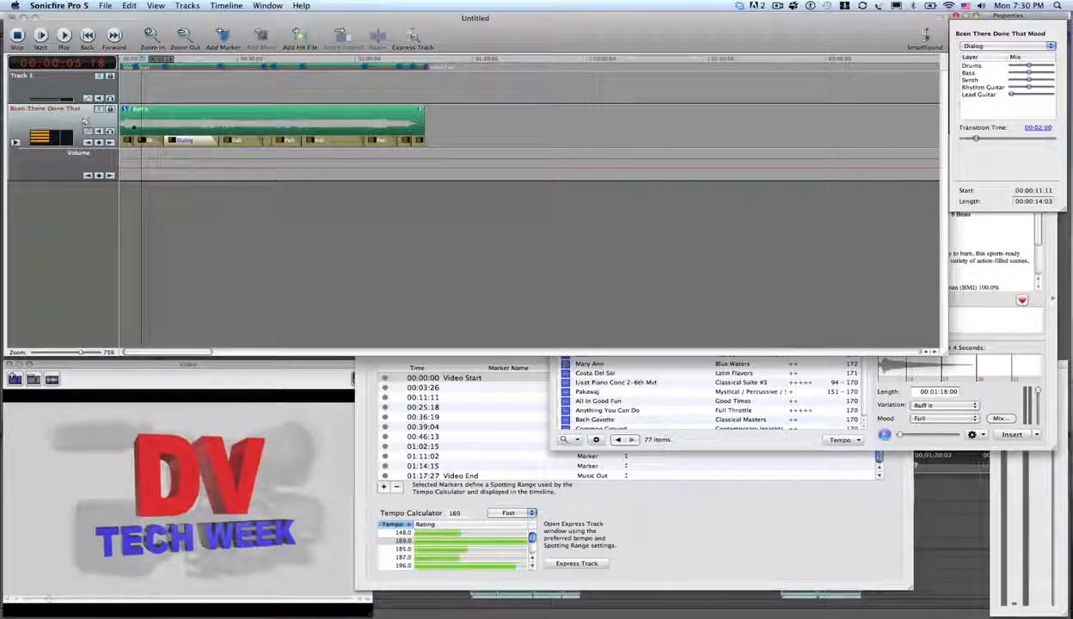
- Audition the Dialog section under the interview and lower its Rhythm Guitar, Synth and Drums layers in the mix
click(173, 63)
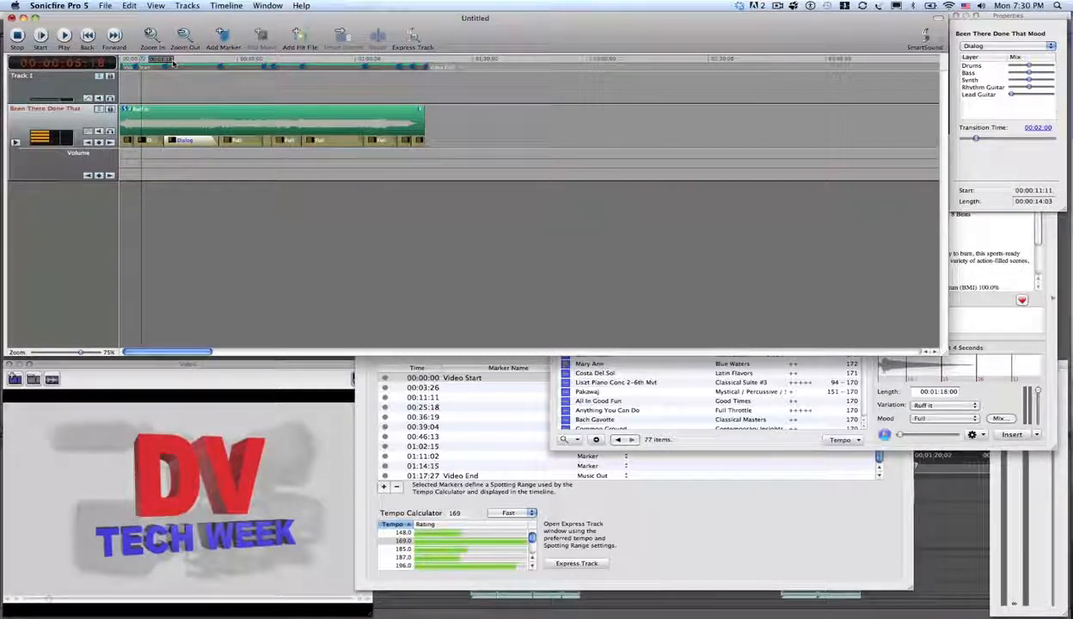
click(183, 62)
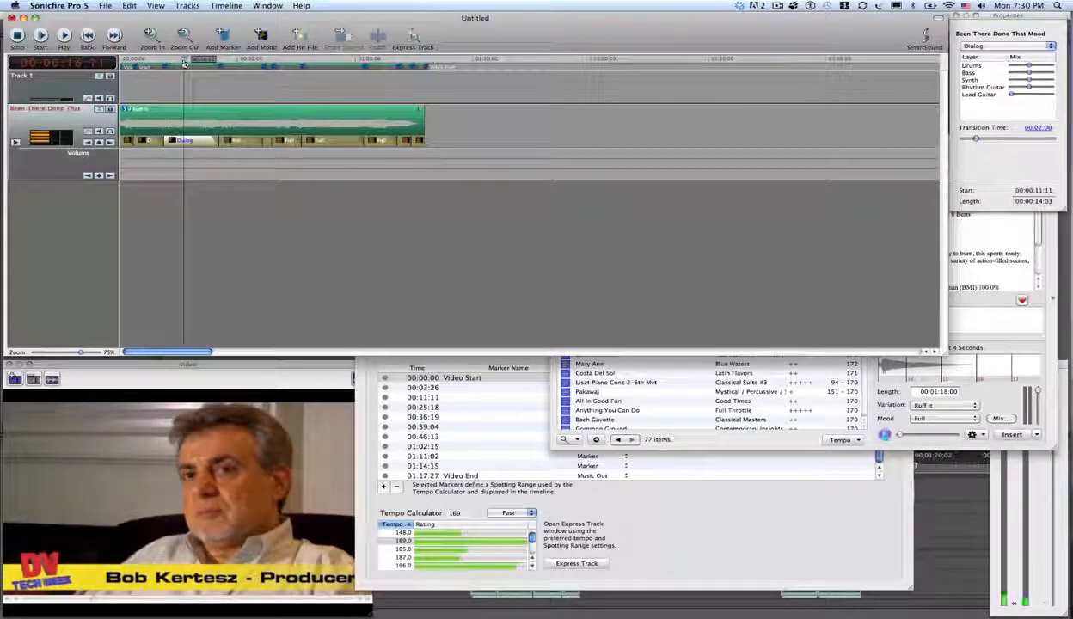
click(1021, 87)
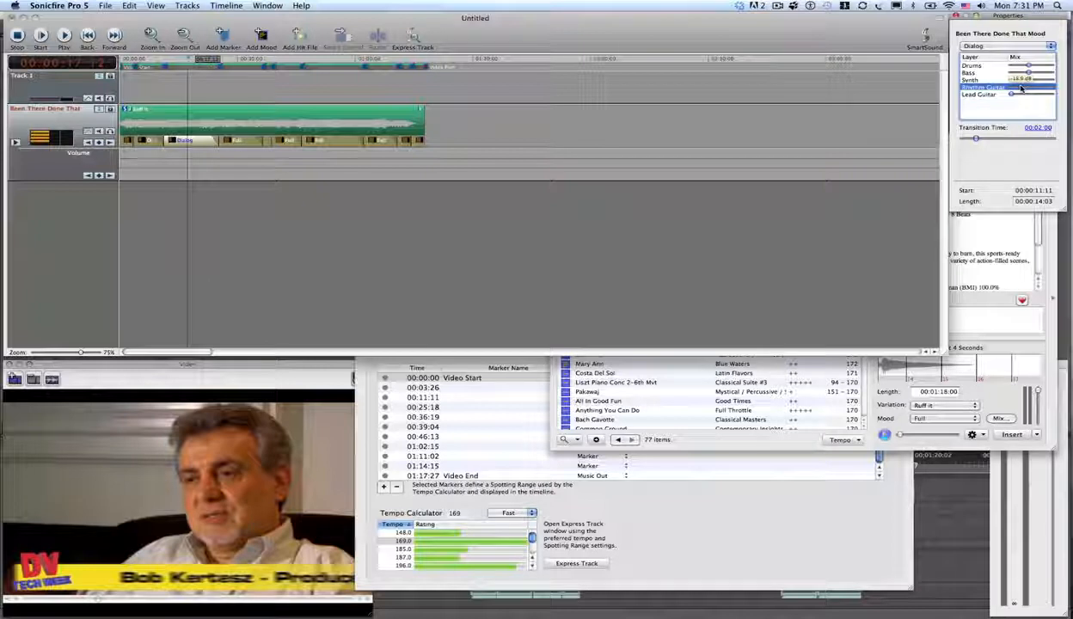
click(1027, 80)
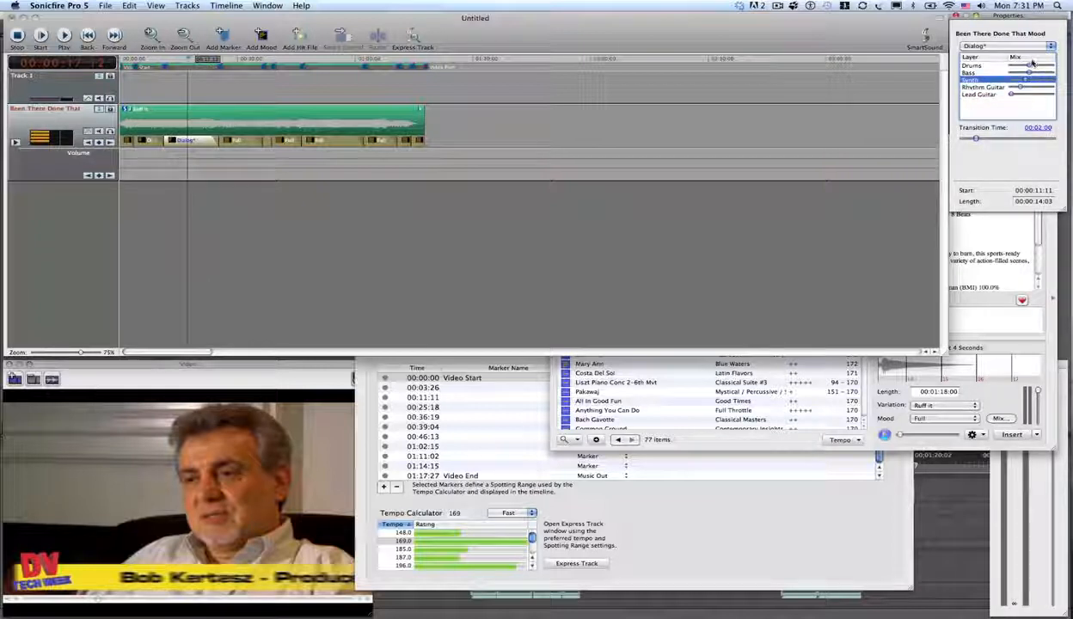
click(1028, 66)
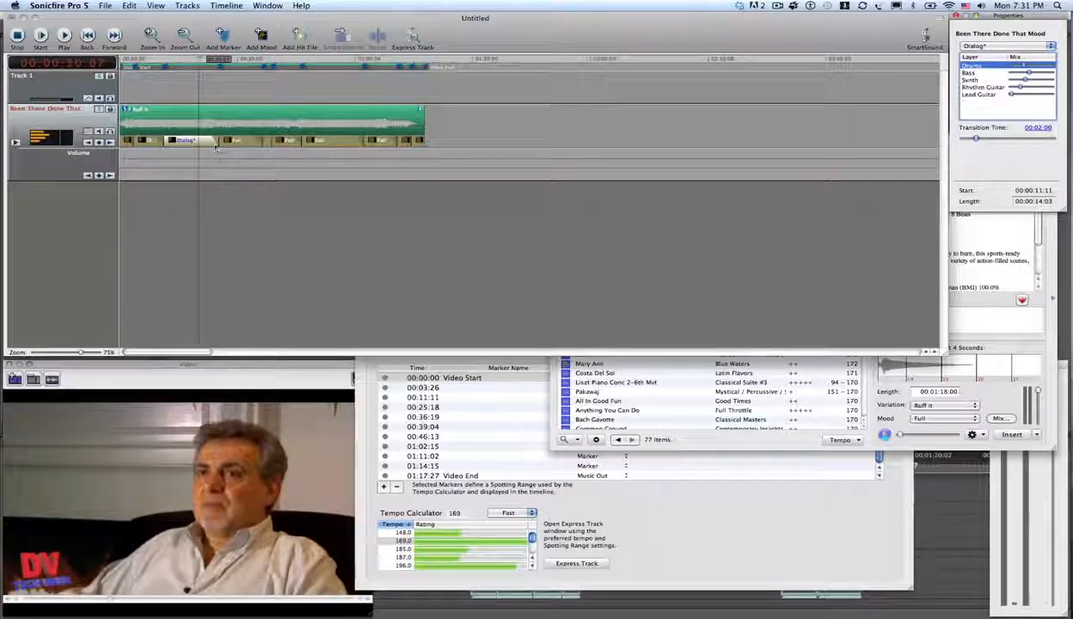
- Play the track's ending against the closing logo and turn on Timing Control for Been There Done That
click(408, 60)
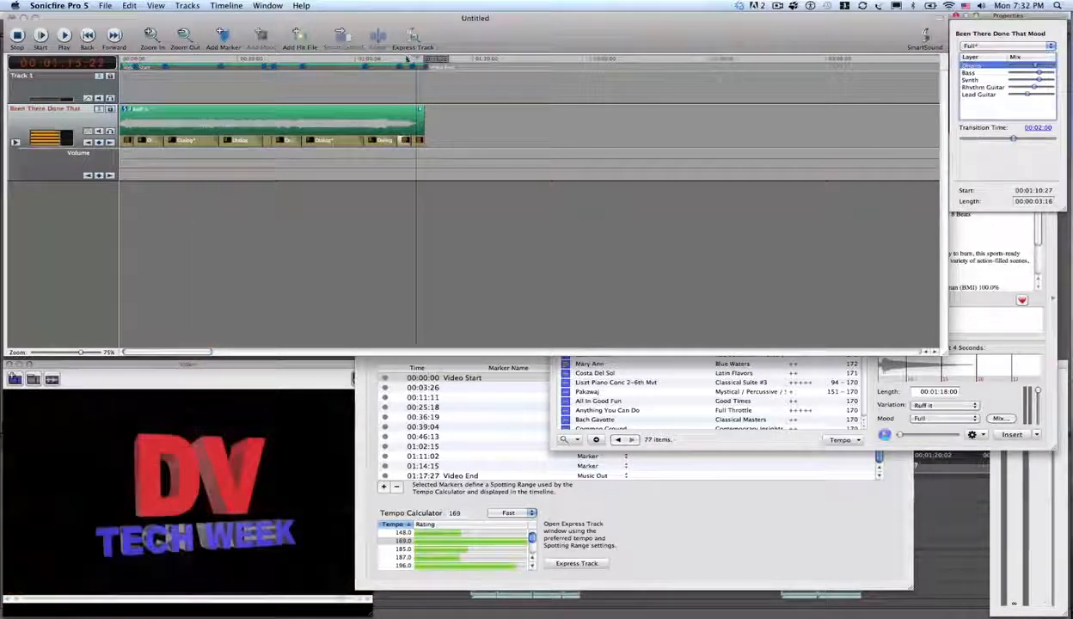
click(407, 60)
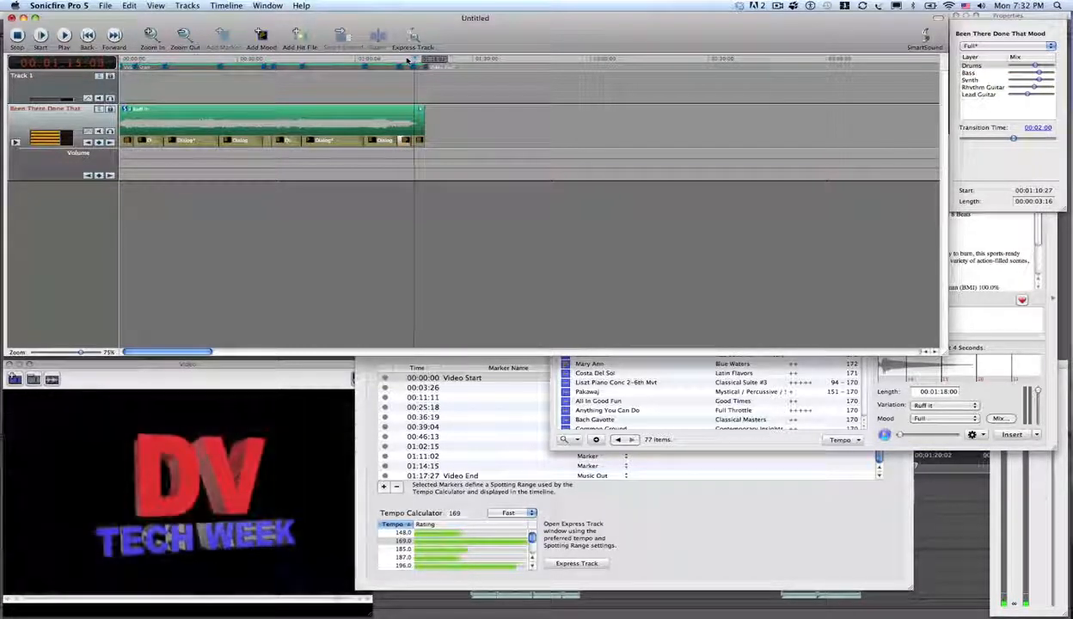
click(858, 106)
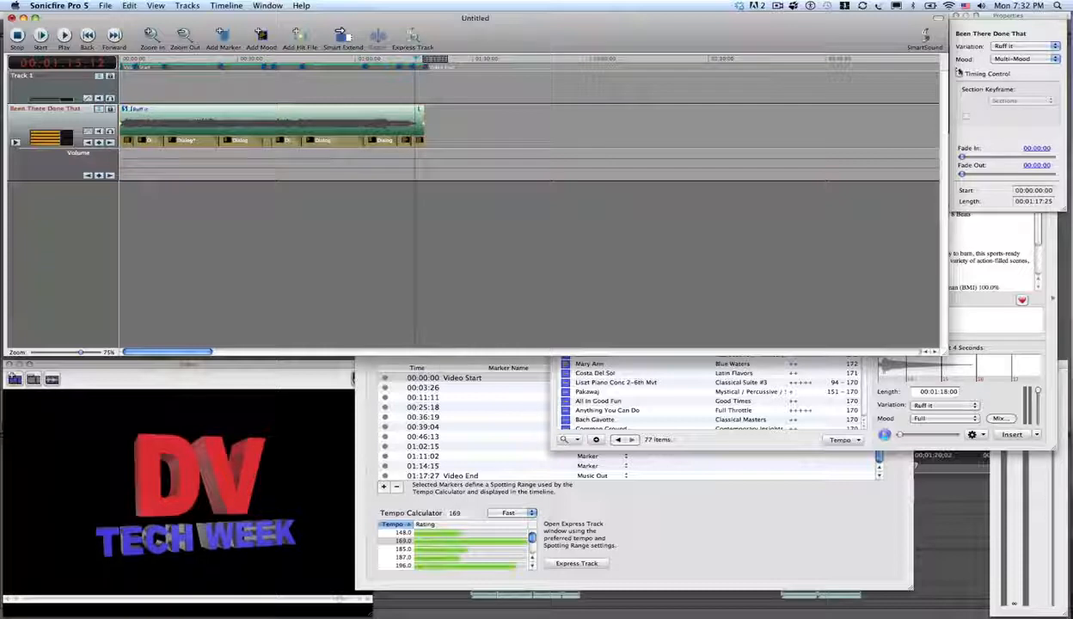
click(960, 74)
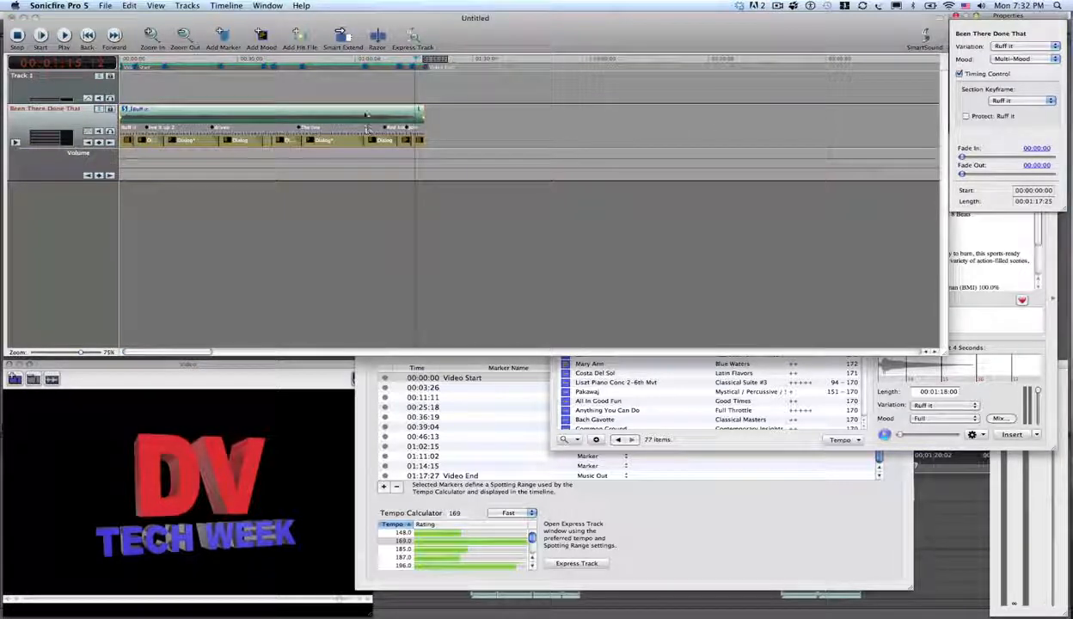
- Play the final section against the video, select its Join keyframe, and audition the Hold on blocks in the bin
click(409, 60)
drag(409, 61, 408, 61)
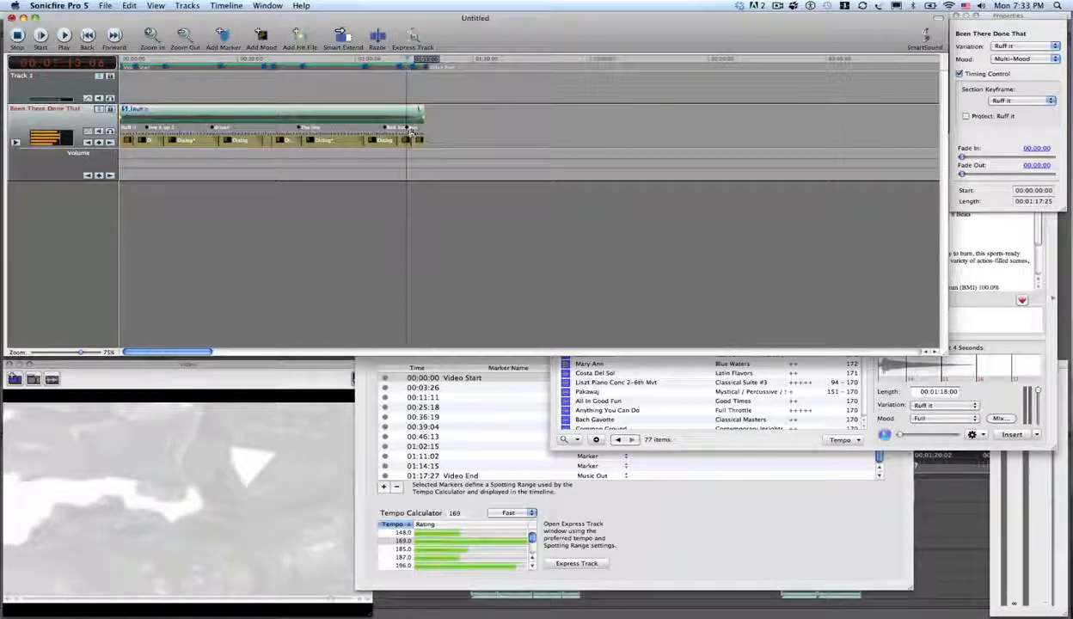
click(734, 516)
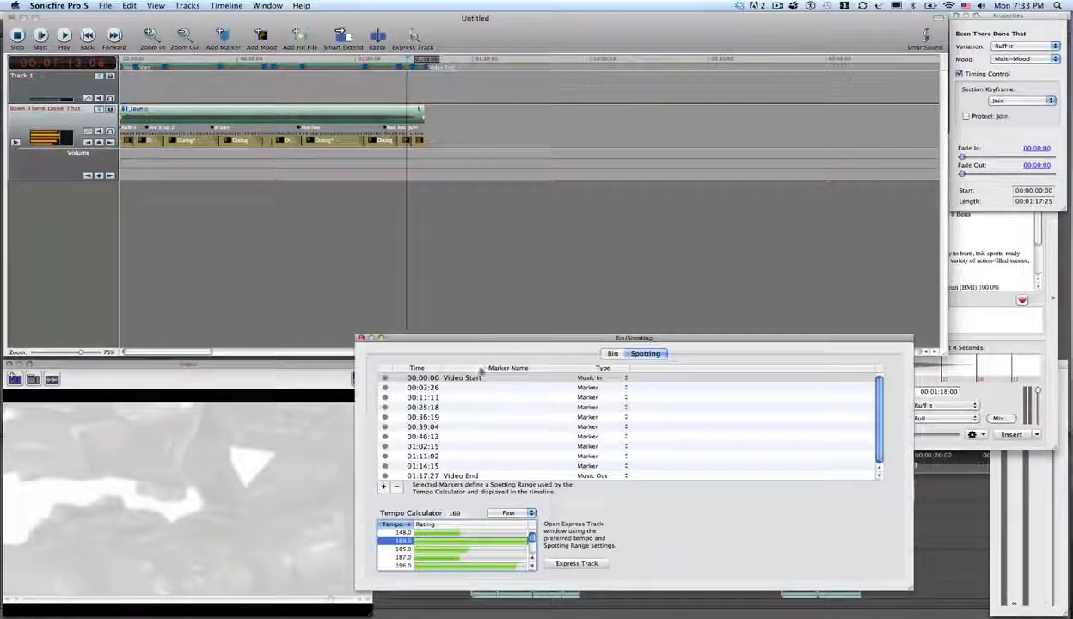
click(612, 353)
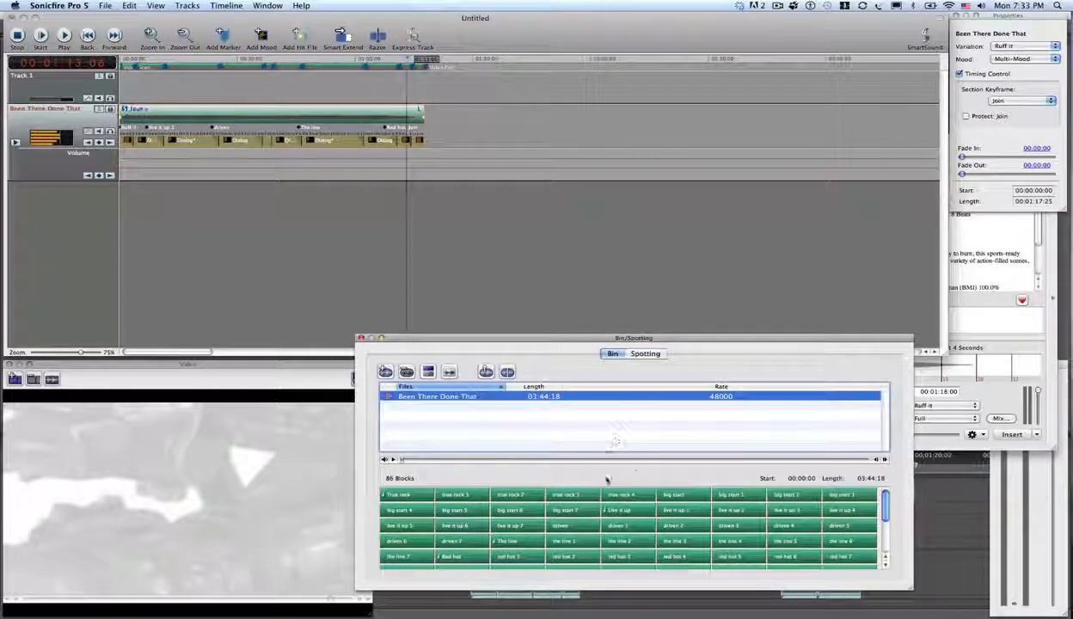
scroll(628, 516, down, 5)
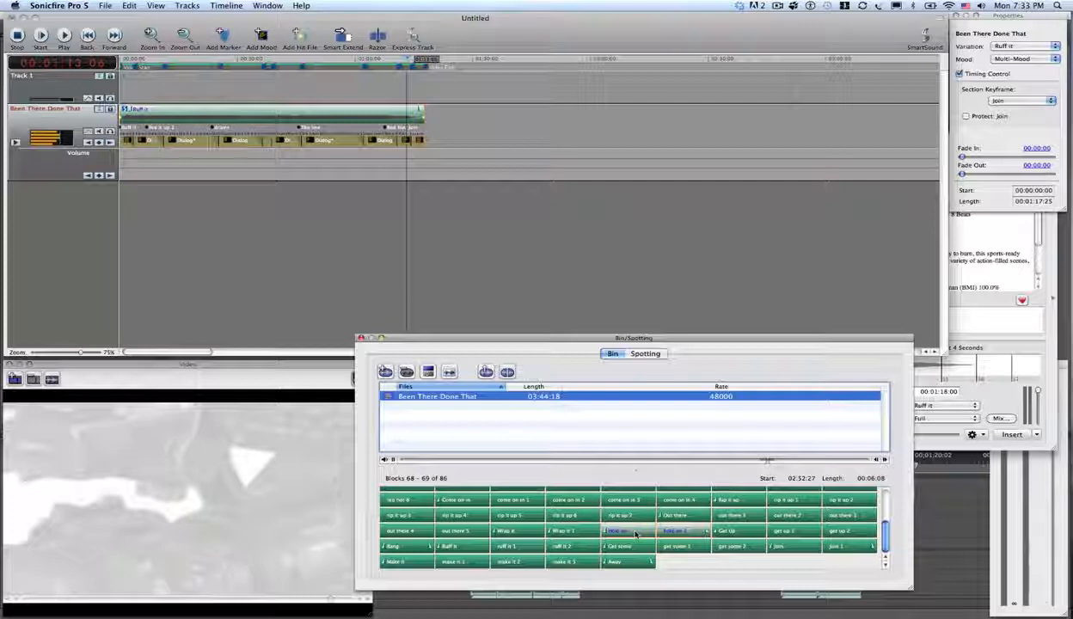
- Change the track's final Join section to Hold on and play the new ending against the video
click(1025, 102)
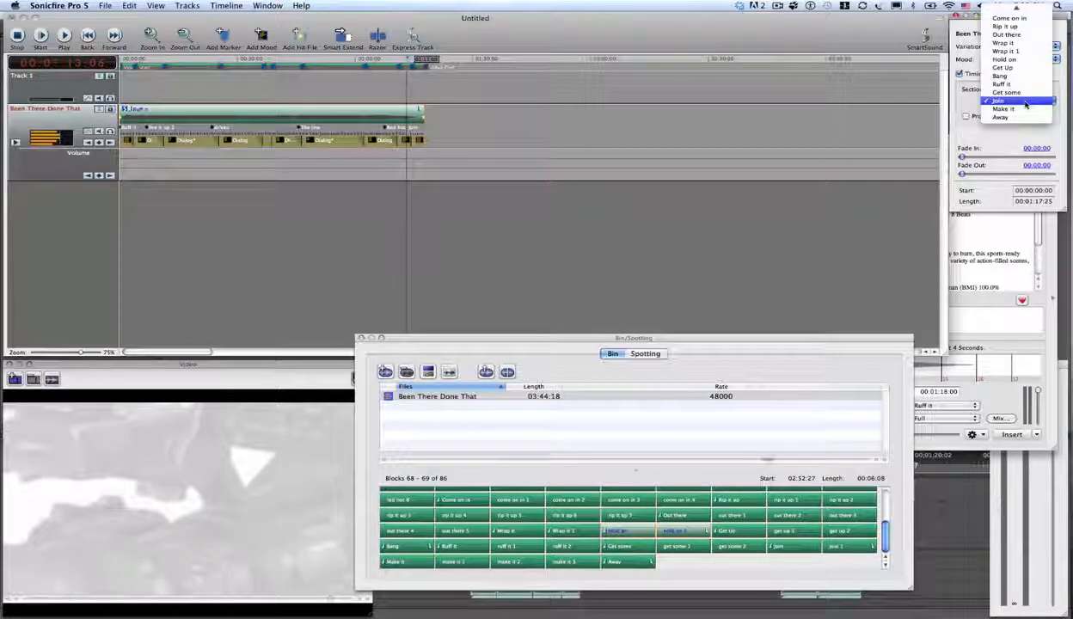
click(1006, 59)
click(391, 60)
key(space)
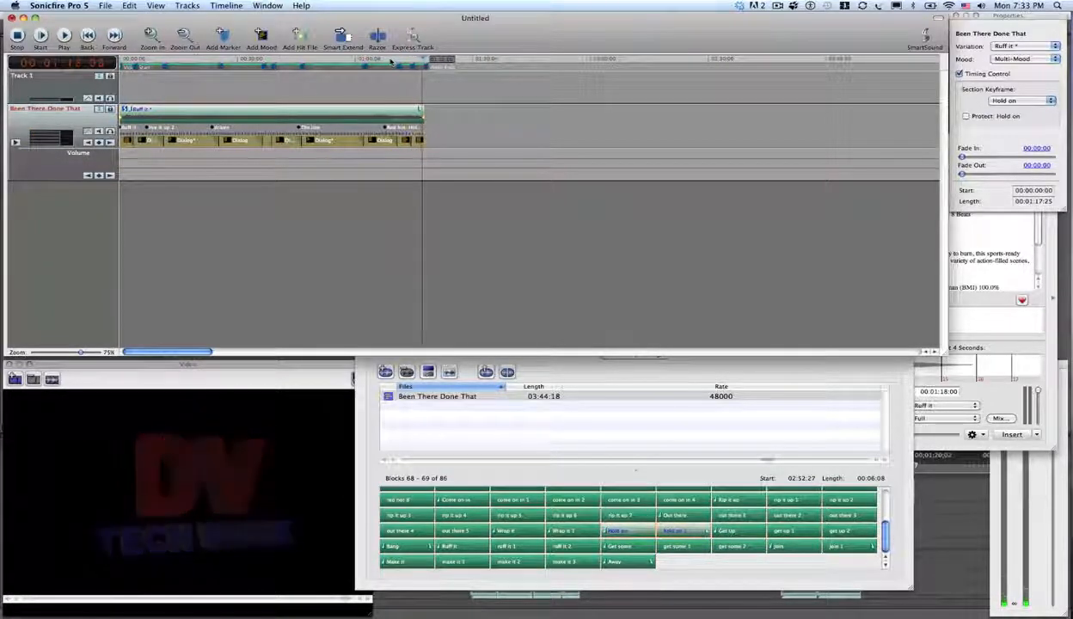
- Export the complete soundtrack as a 16-bit Digital Video (48k) AIFF file named DVTW Soundtrack
click(105, 6)
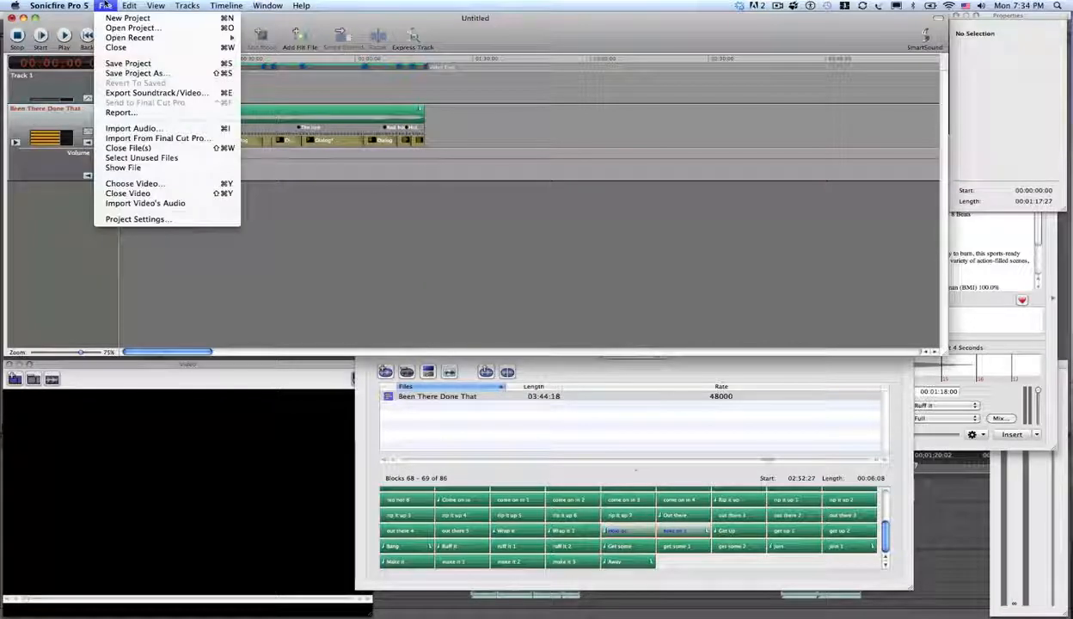
click(118, 92)
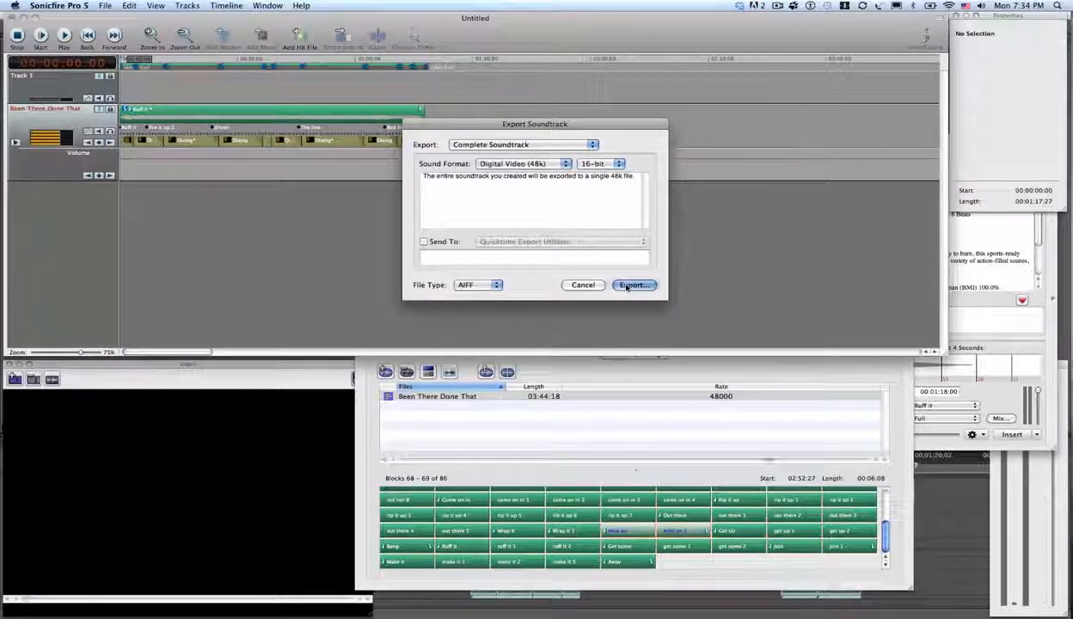
click(632, 284)
text(DVT)
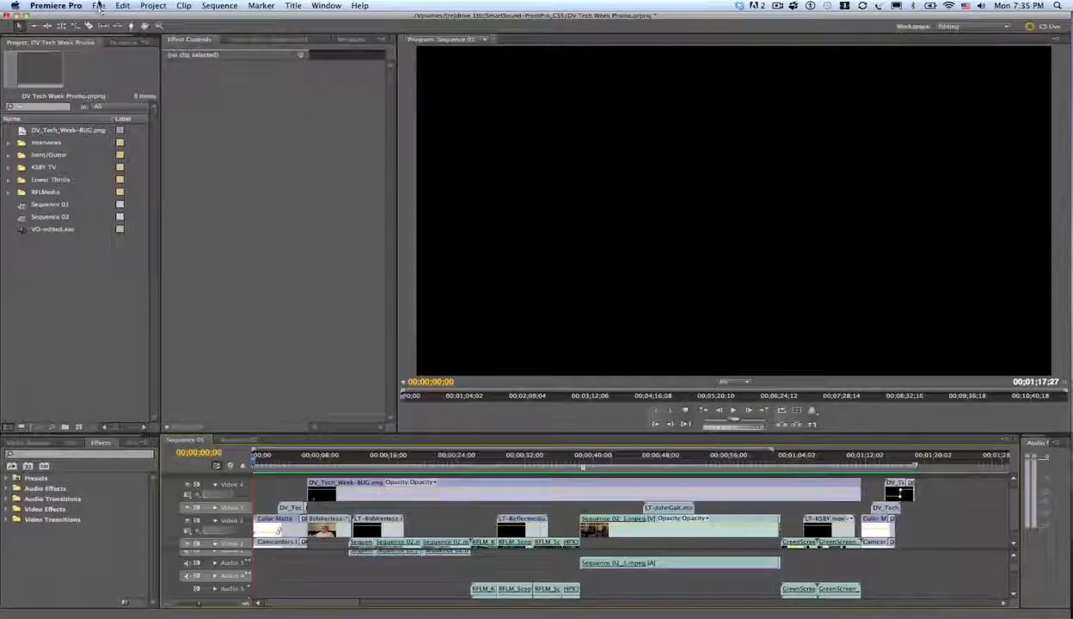
- In Premiere Pro, import DVTW Soundtrack.aiff and place it on the Audio 4 track at the start of Sequence 01
click(99, 5)
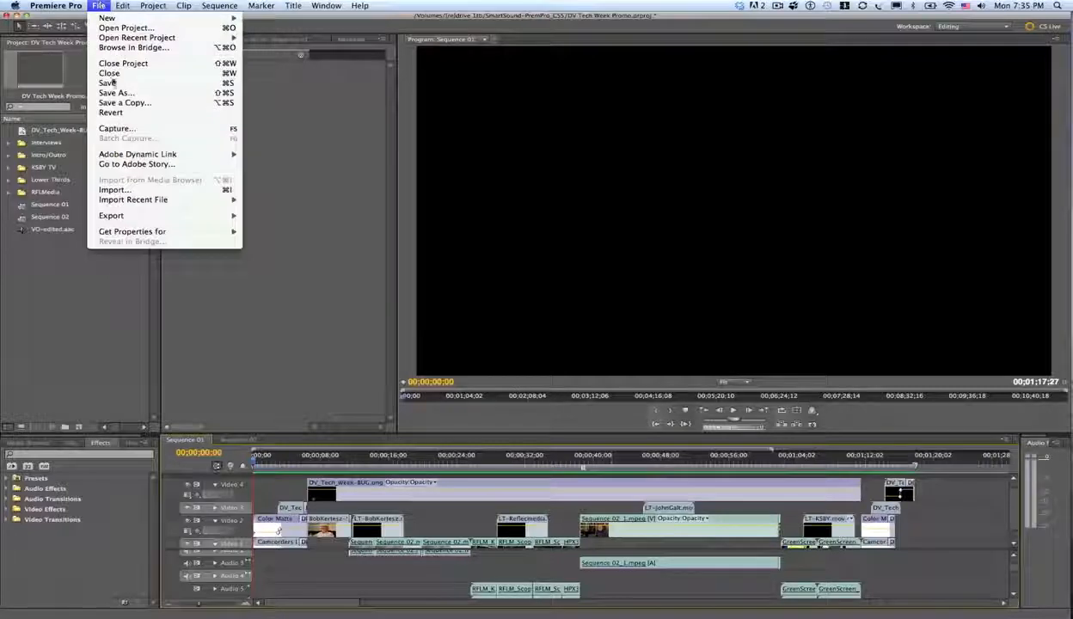
click(114, 189)
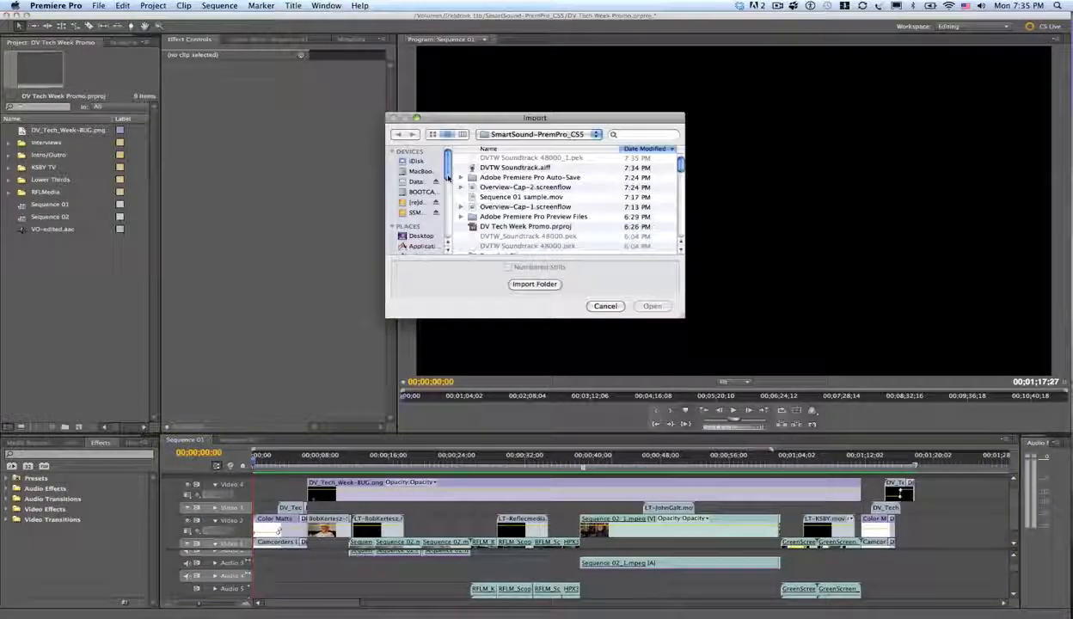
click(521, 168)
click(651, 306)
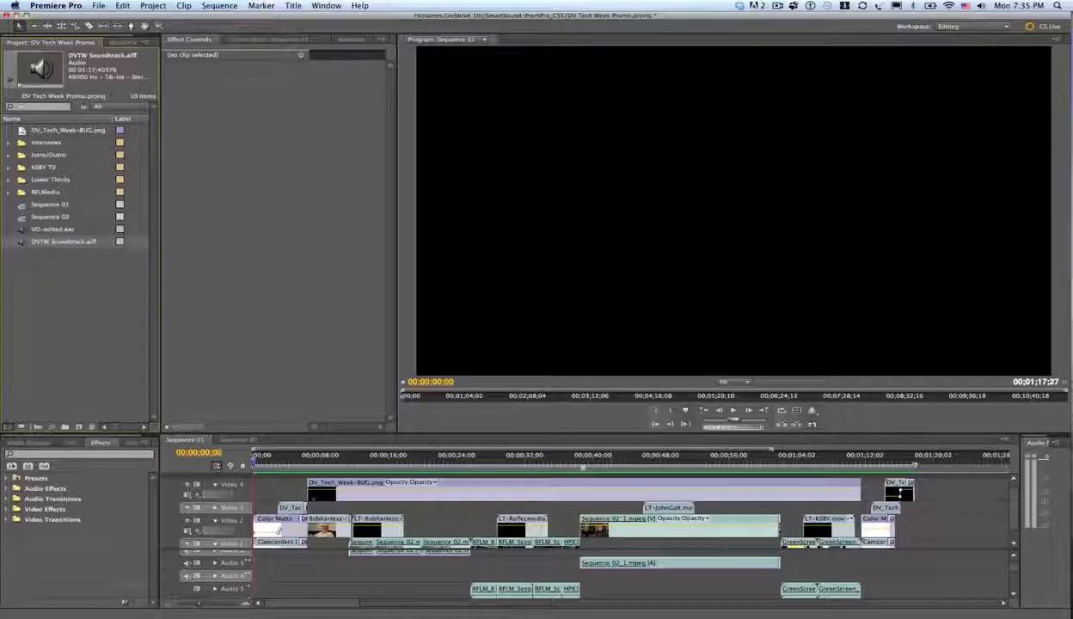
drag(179, 446, 256, 575)
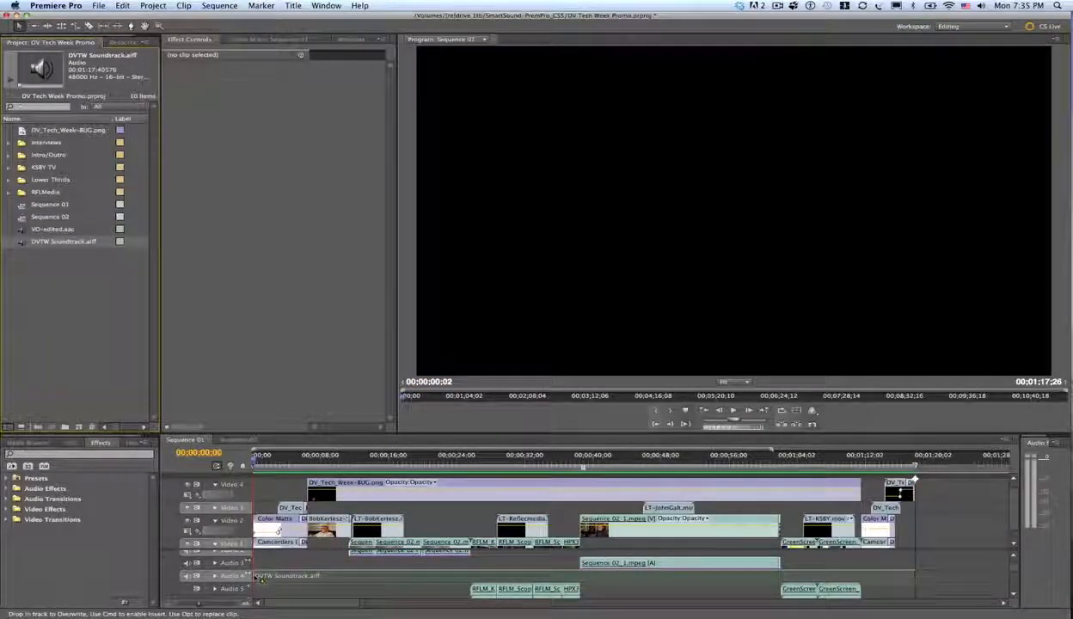
- Place DVTW Soundtrack.aiff at the start of Audio 4 and review the sequence's opening, middle and closing, returning to about 35 seconds
drag(258, 578, 257, 576)
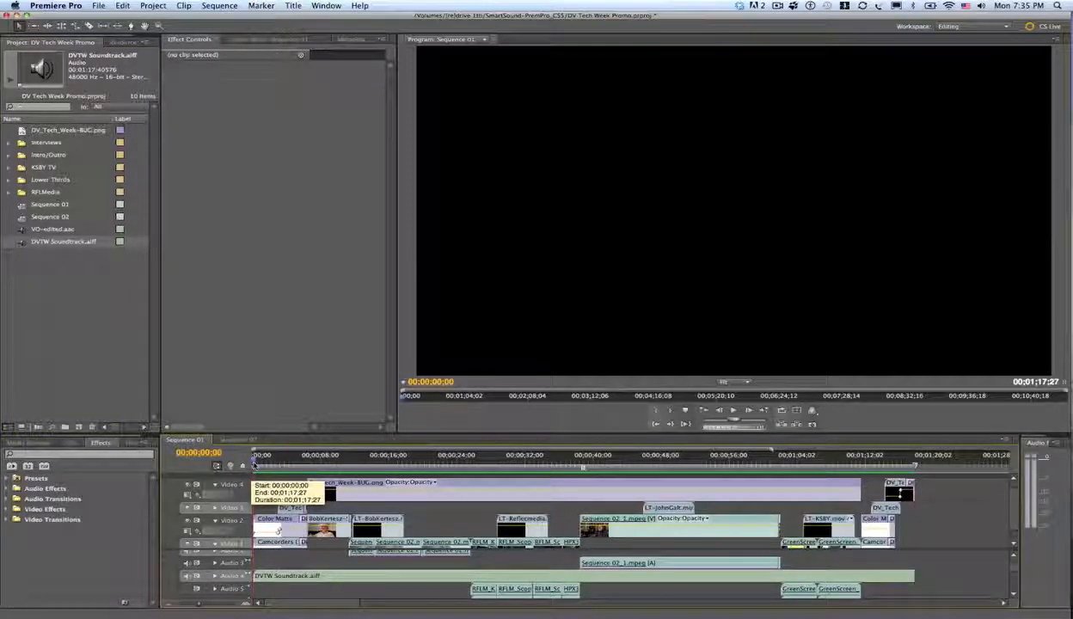
key(space)
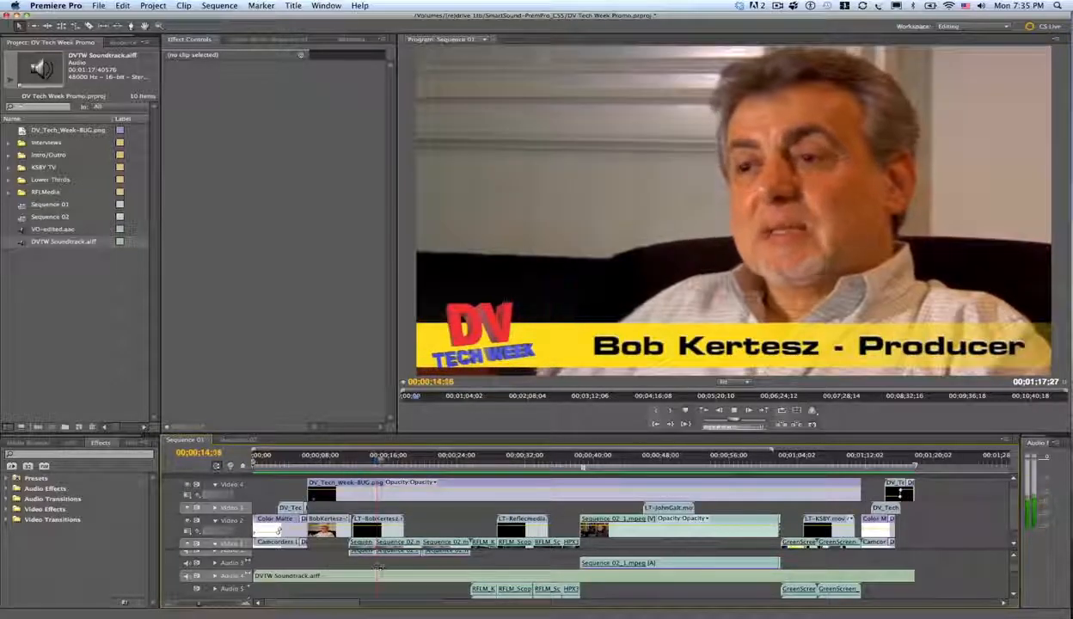
key(space)
drag(509, 459, 526, 478)
key(space)
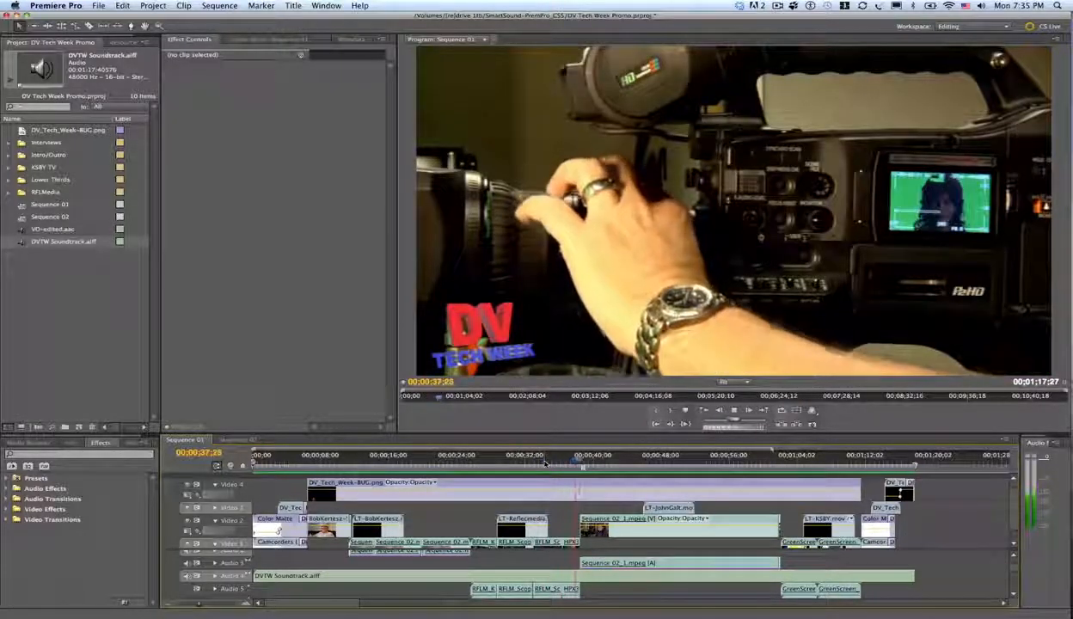
drag(588, 461, 838, 472)
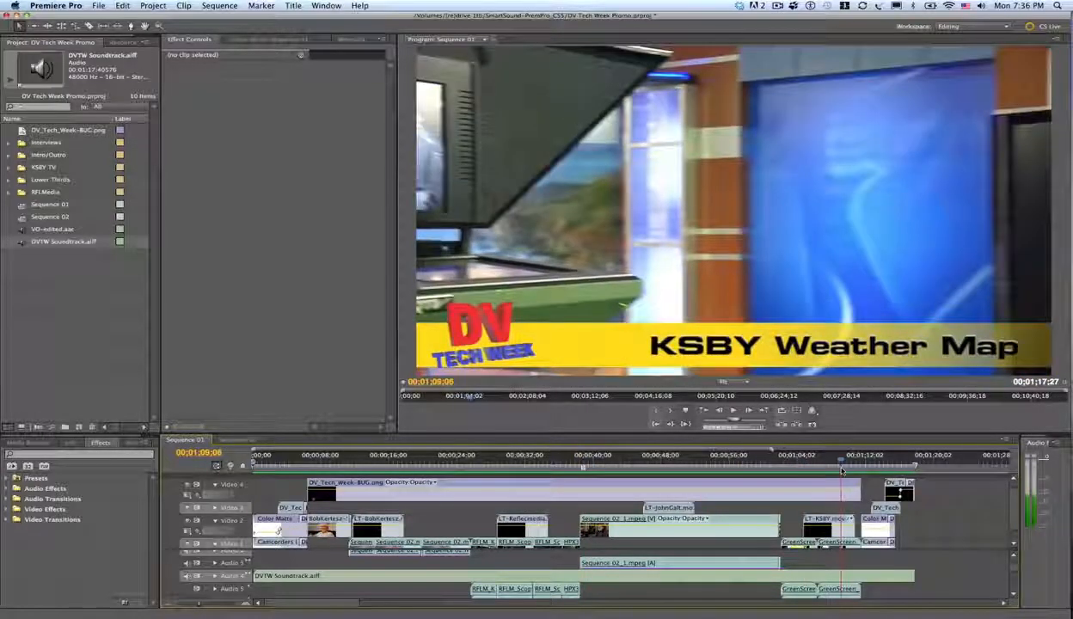
key(space)
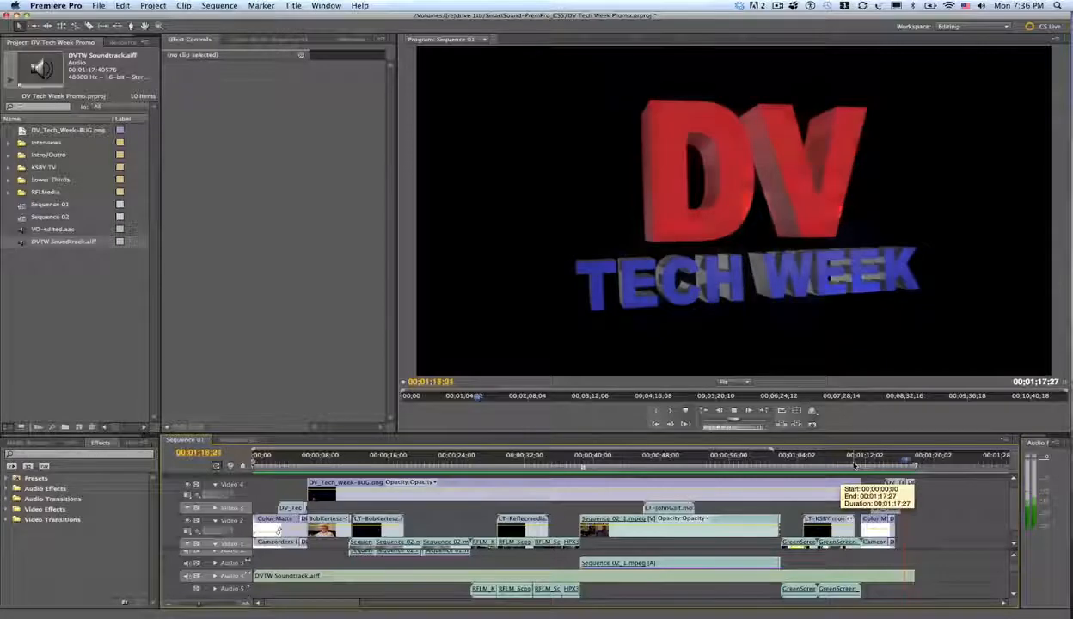
key(space)
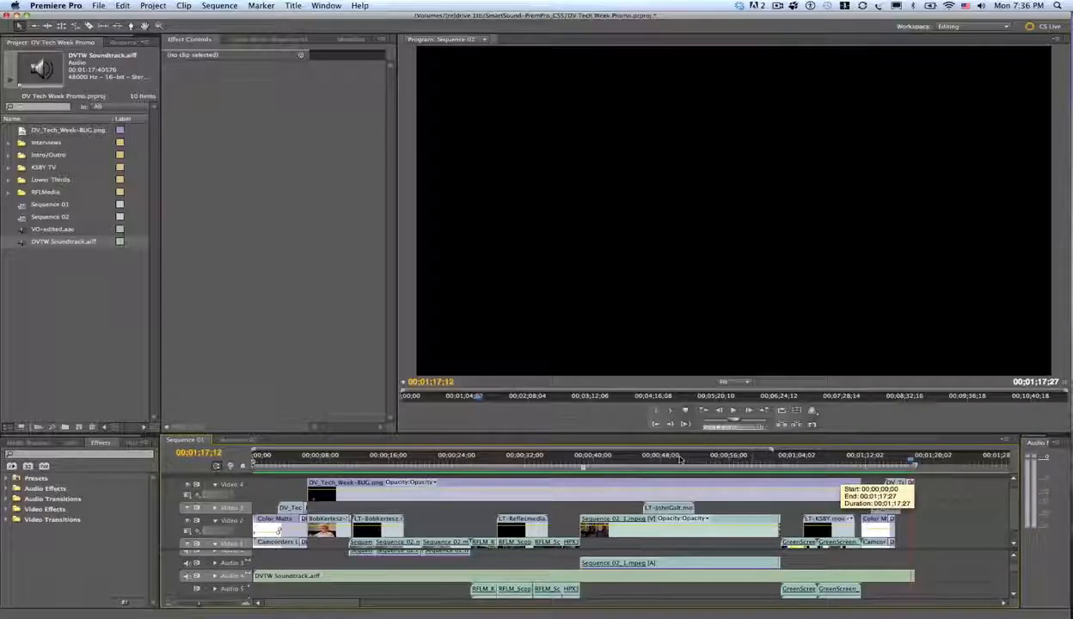
click(577, 464)
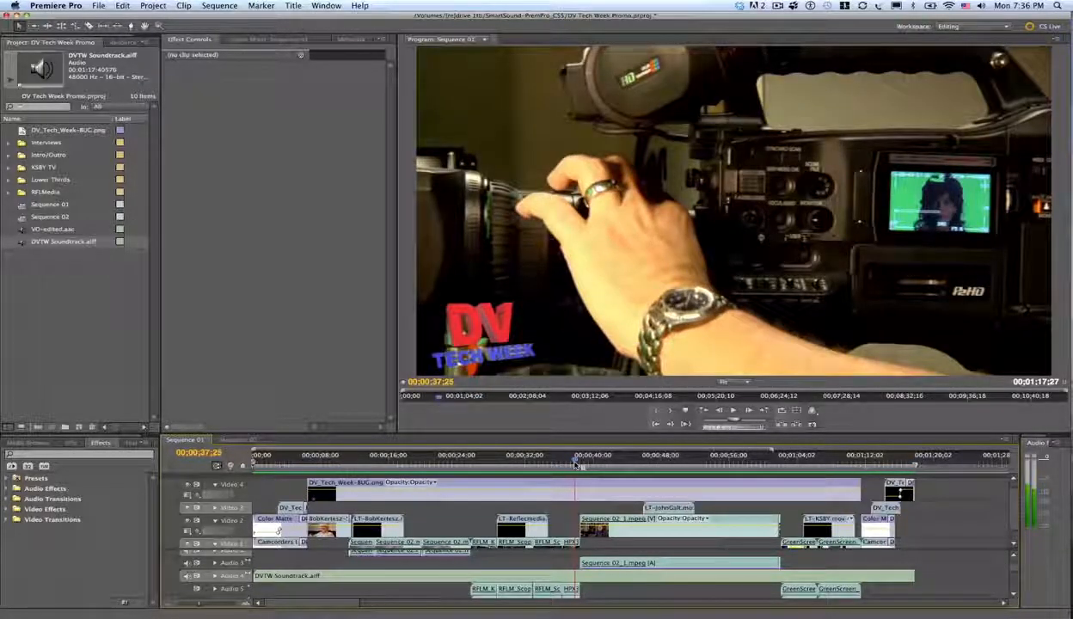
drag(577, 465, 560, 463)
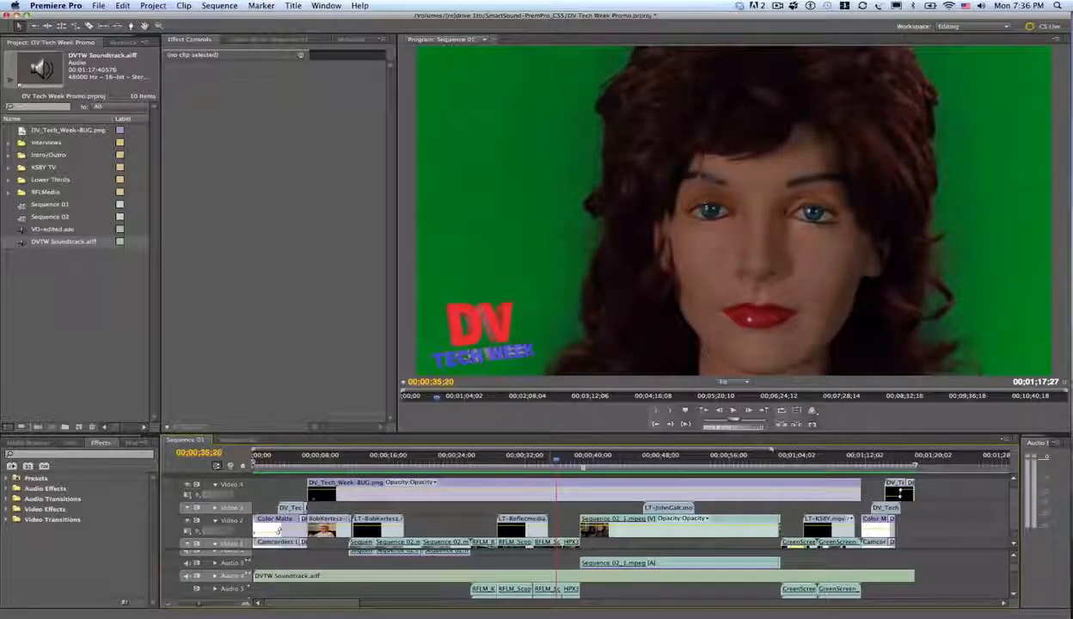
- Open the original project of DVTW Soundtrack.aiff for editing in Sonicfire Pro 5
click(36, 245)
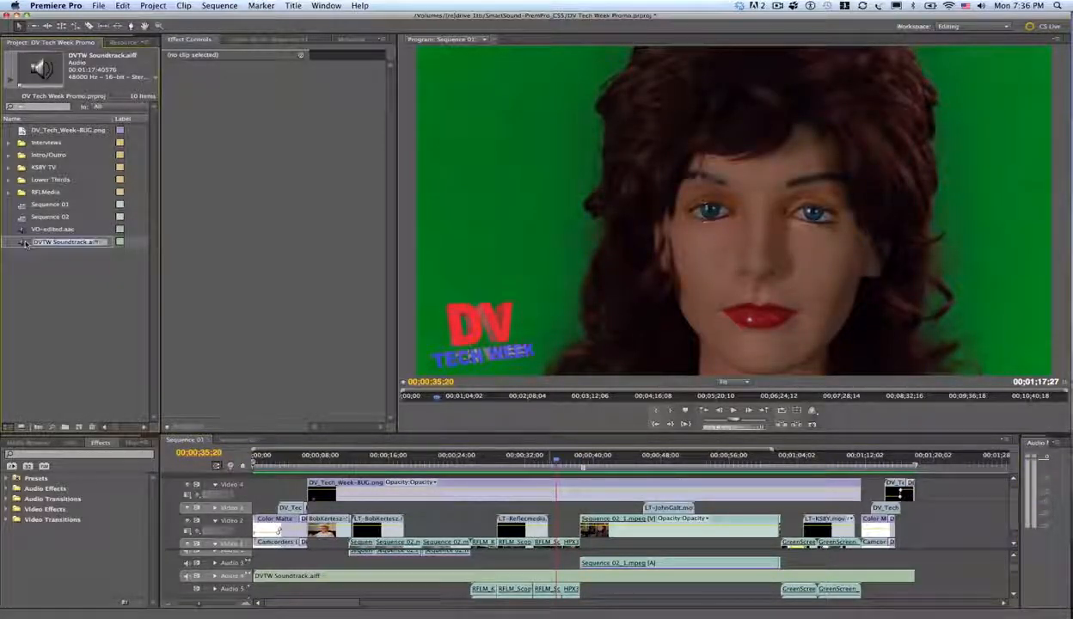
click(24, 241)
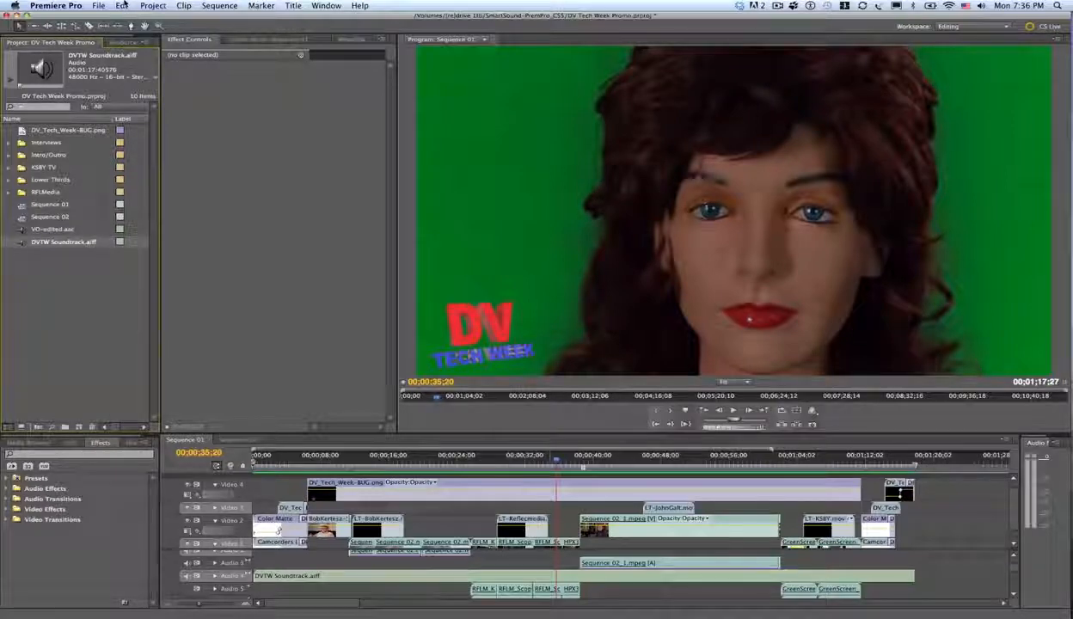
click(123, 5)
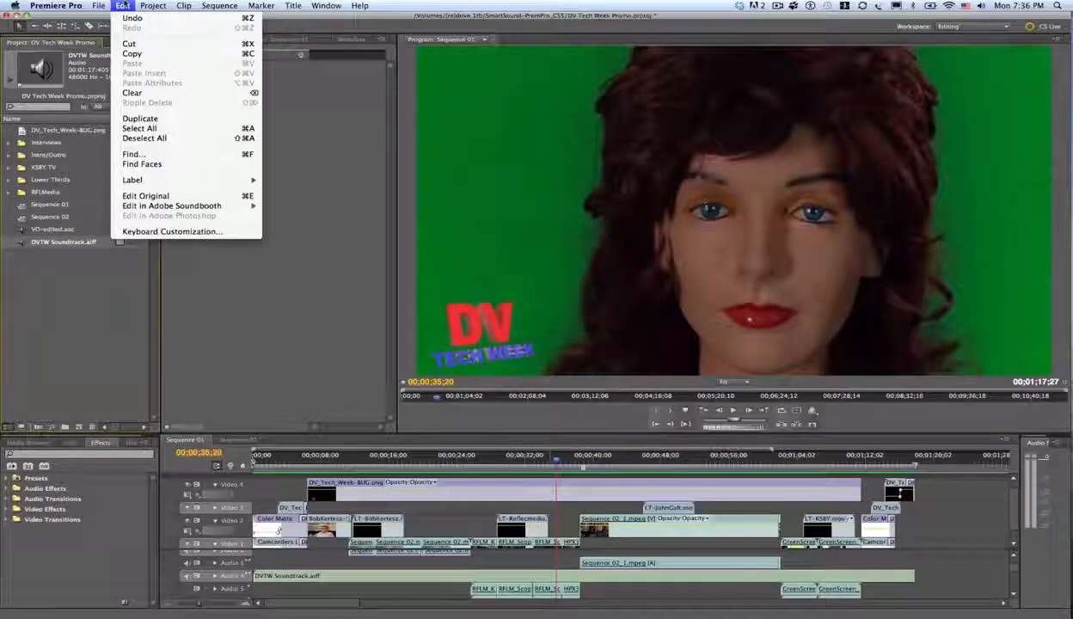
click(139, 197)
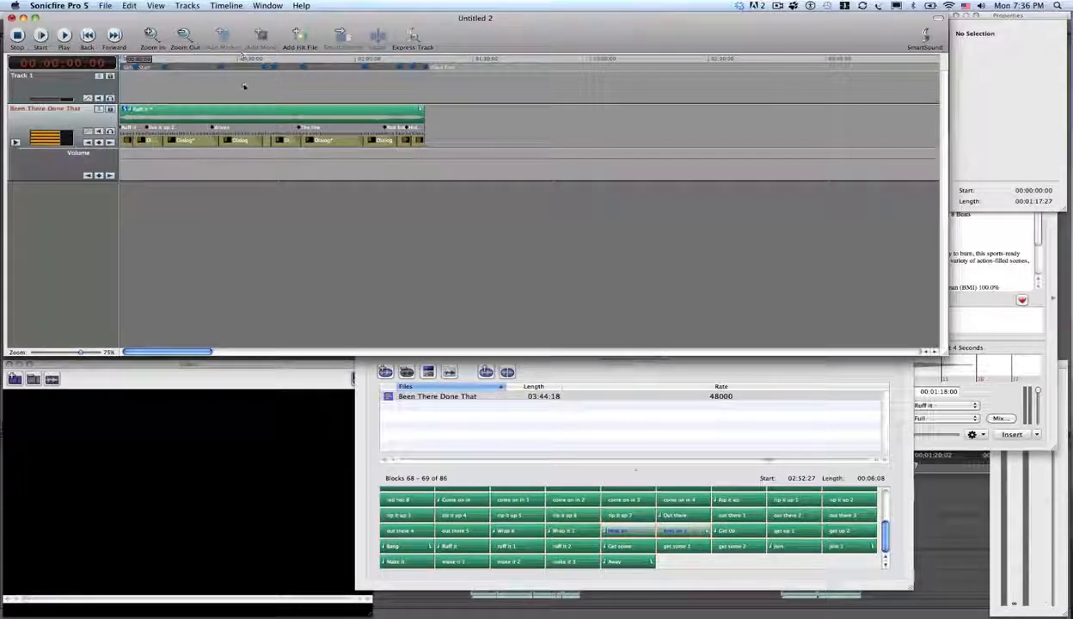
- Play the soundtrack's mood transition against the video from about 35 seconds
mouse_move(238, 60)
mouse_down()
mouse_move(274, 61)
mouse_move(258, 62)
mouse_up()
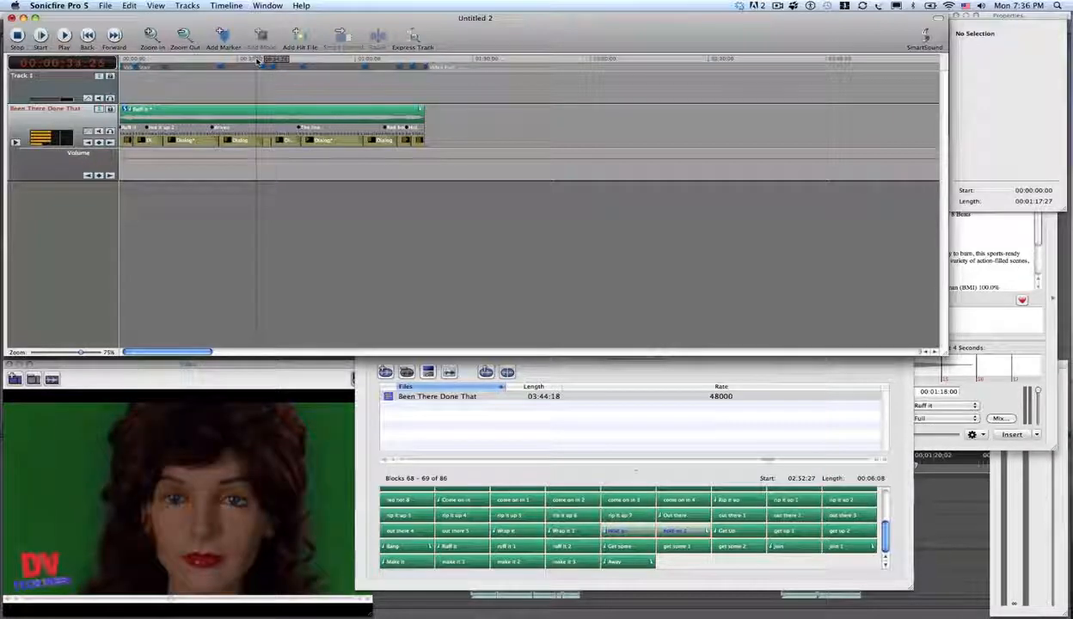
key(space)
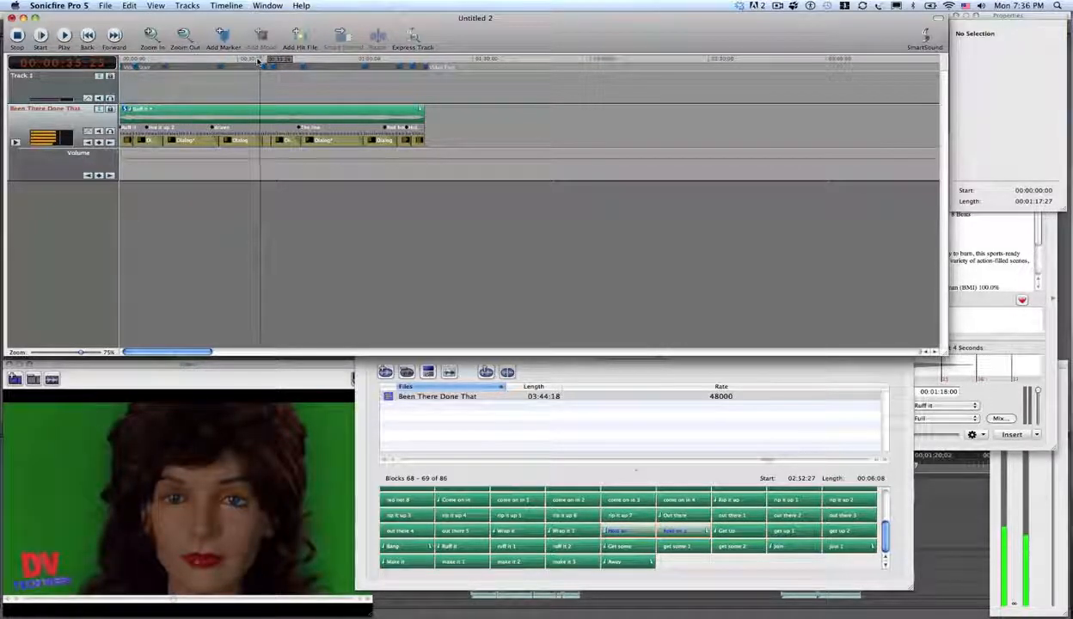
key(space)
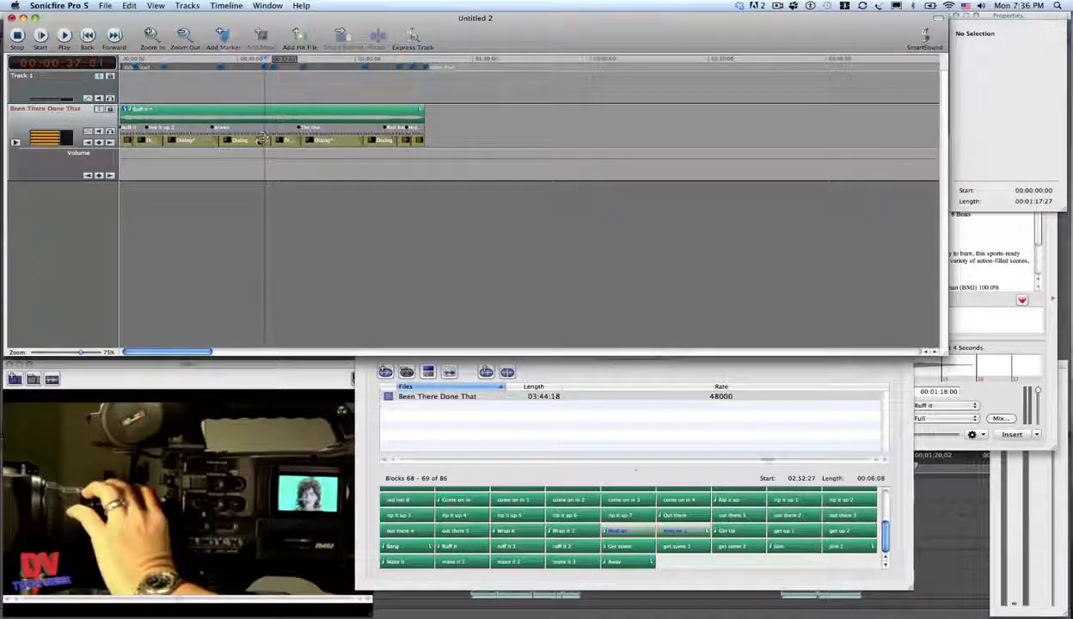
- Set the transition time of the Dialog mood ending near 37 seconds to 01:04, extend its length to 11:18, and replay the change
click(256, 142)
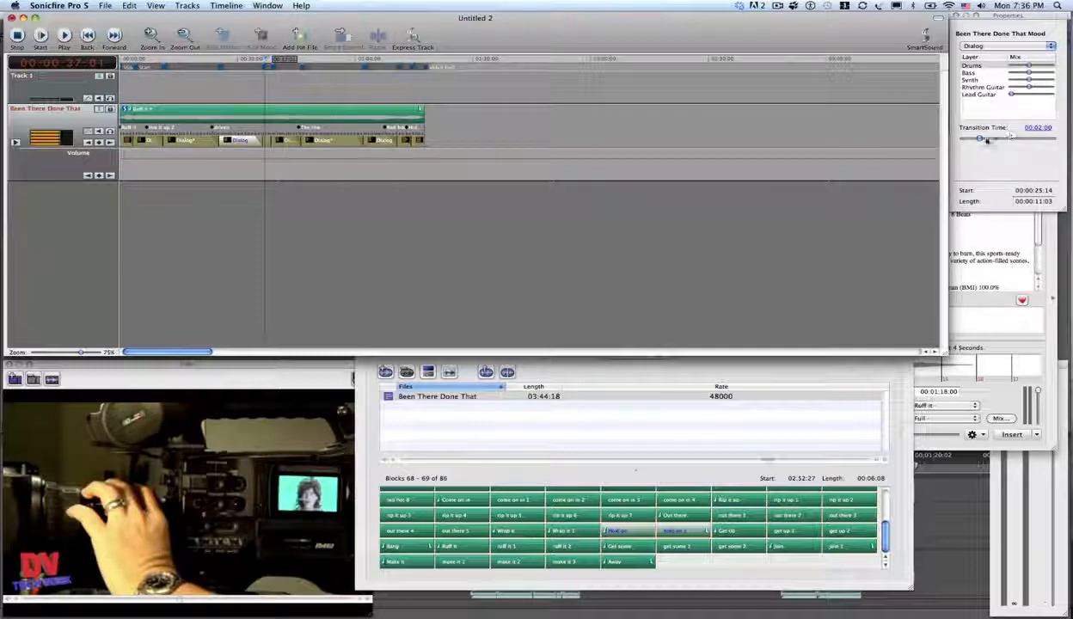
drag(982, 140, 977, 140)
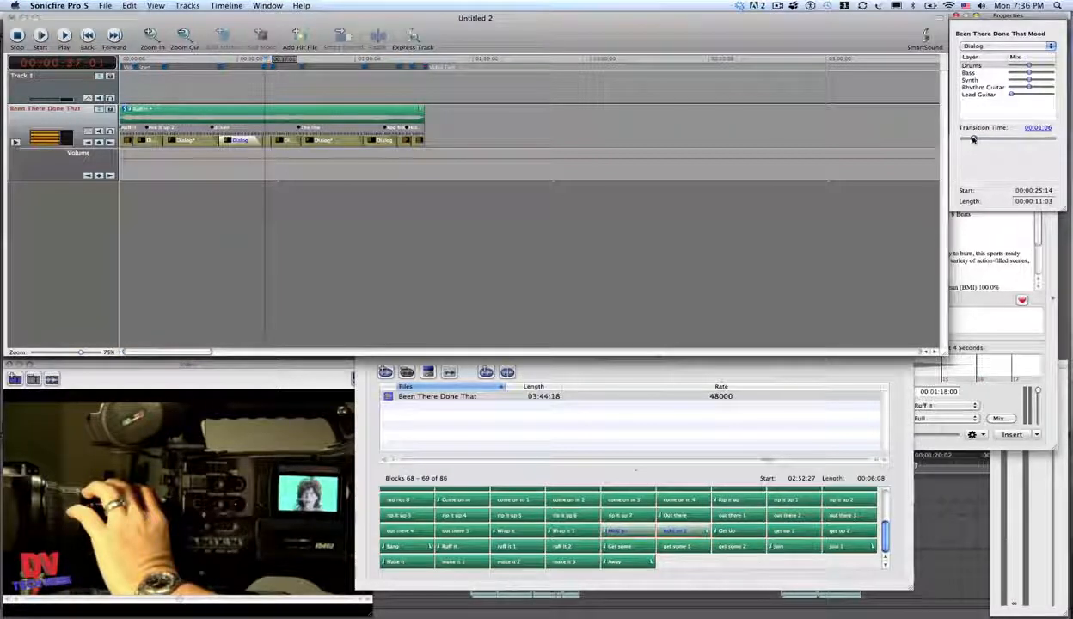
click(267, 142)
click(263, 140)
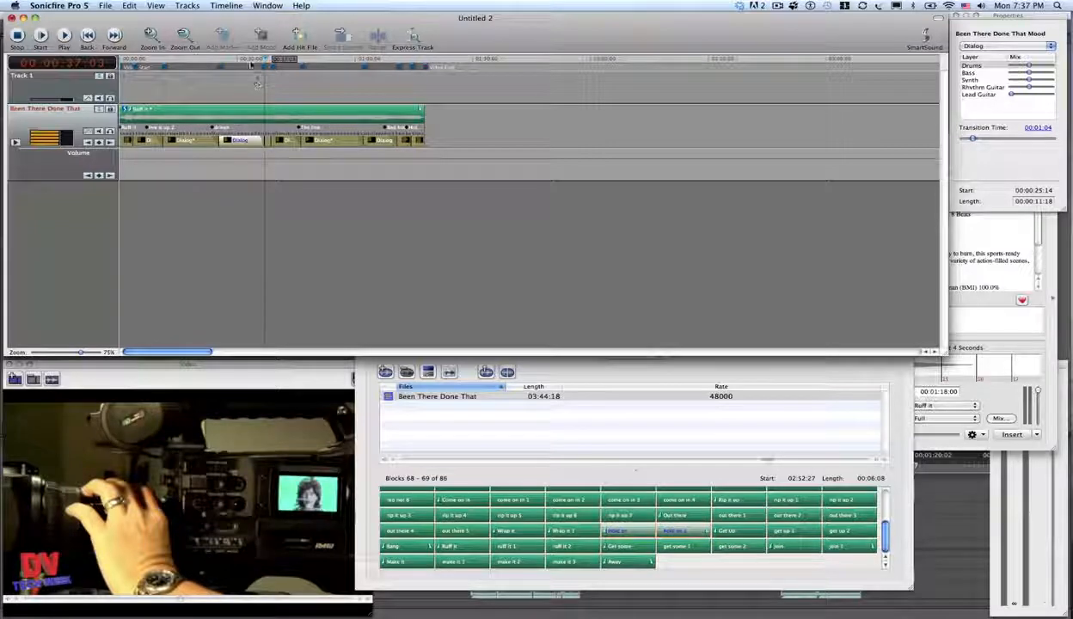
click(251, 60)
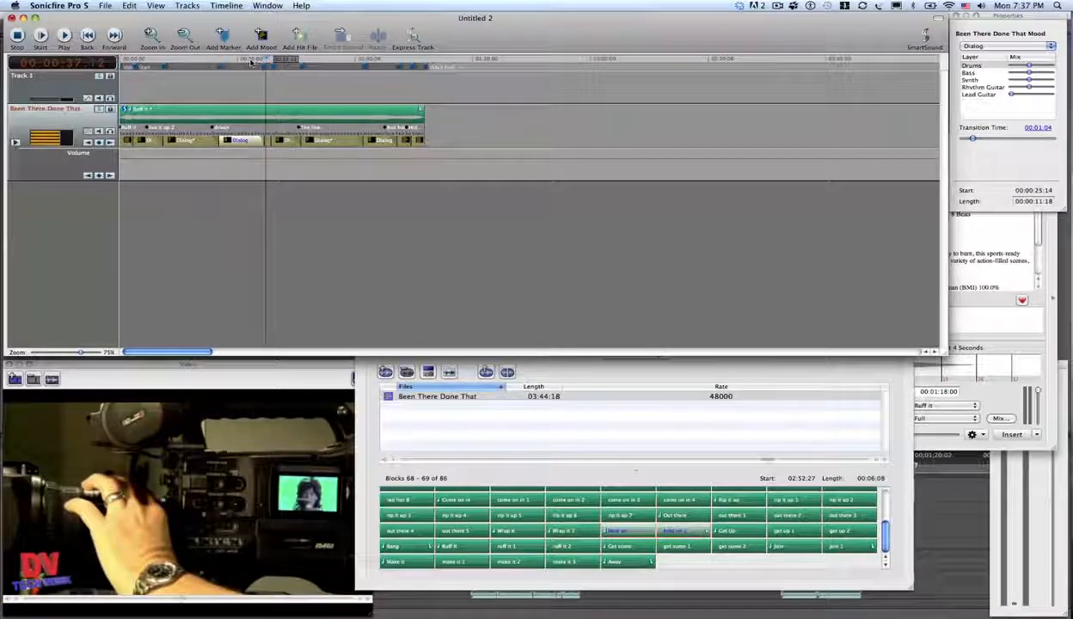
- Export the revised soundtrack, replacing the existing DVTW Soundtrack.aiff file
click(104, 6)
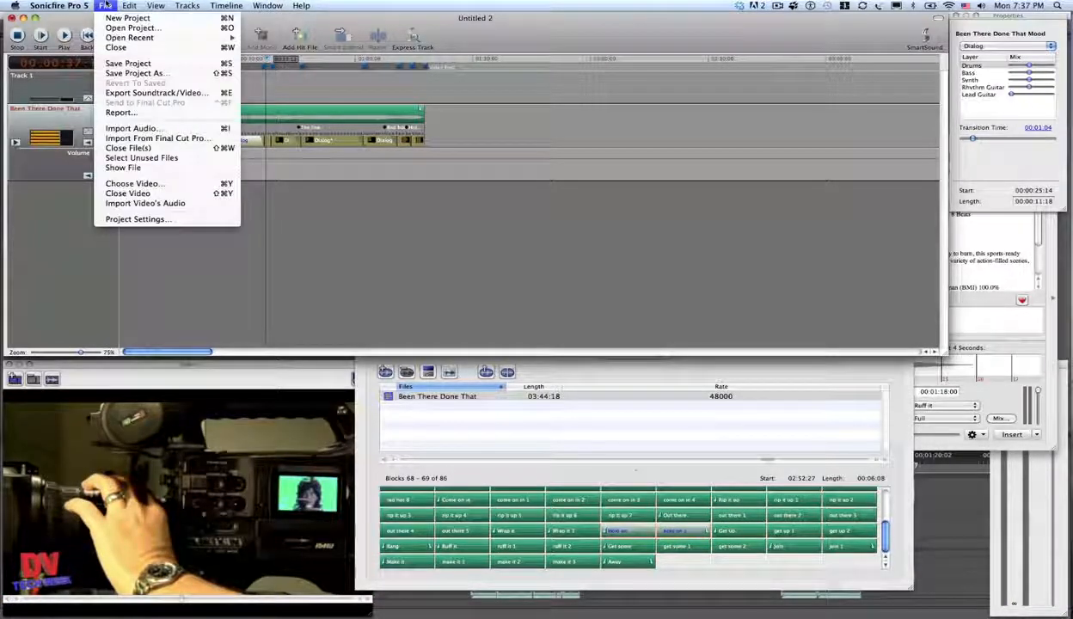
click(169, 93)
click(653, 306)
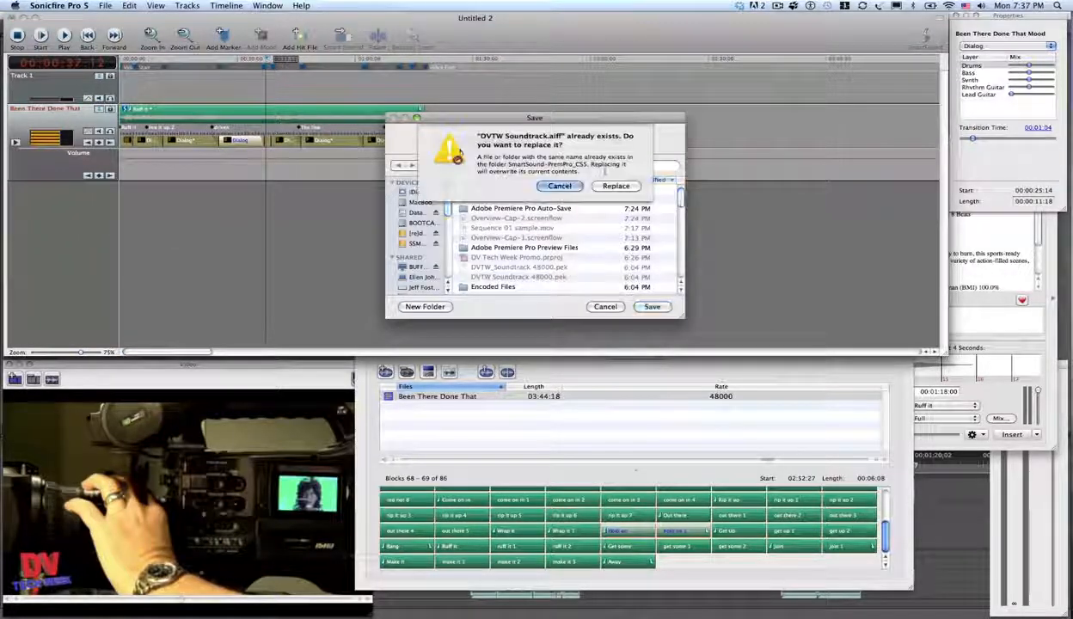
click(616, 186)
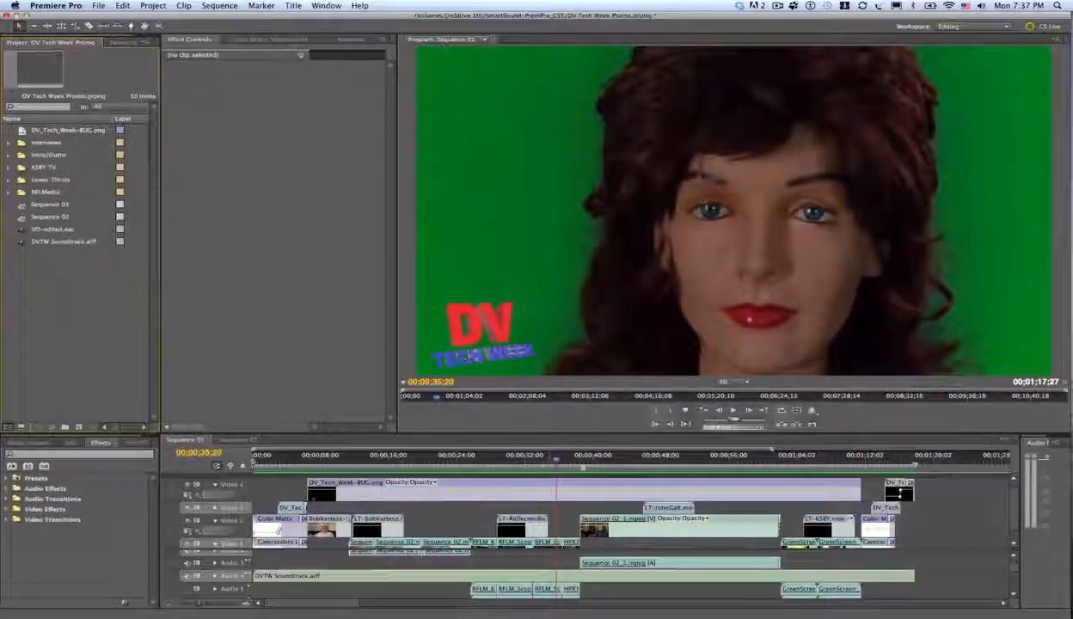
- Back in Premiere Pro, play Sequence 01 from just before 35 seconds to check the updated soundtrack transition
click(546, 461)
key(space)
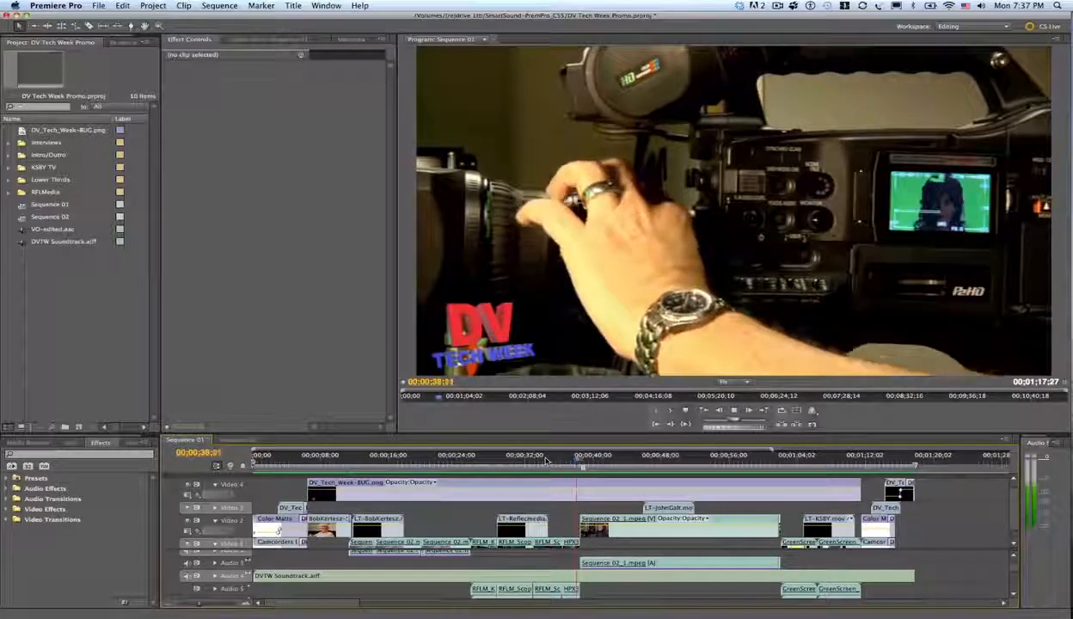
key(space)
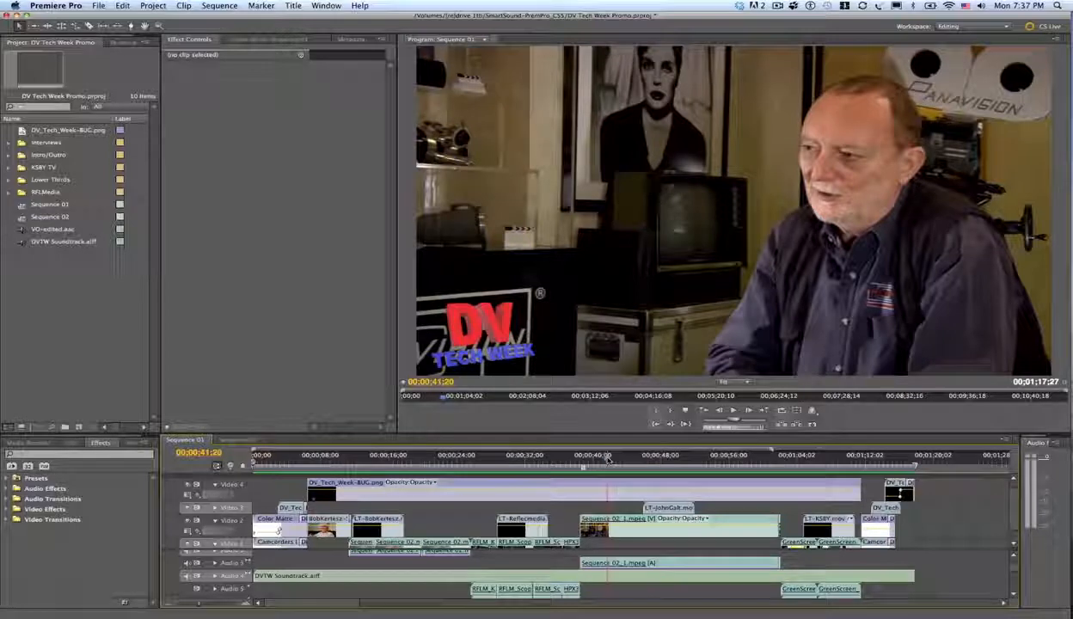
- Return to the sequence start, export the promo as DVTW-FinalRender.mov, and play the rendered movie in QuickTime Player
key(Home)
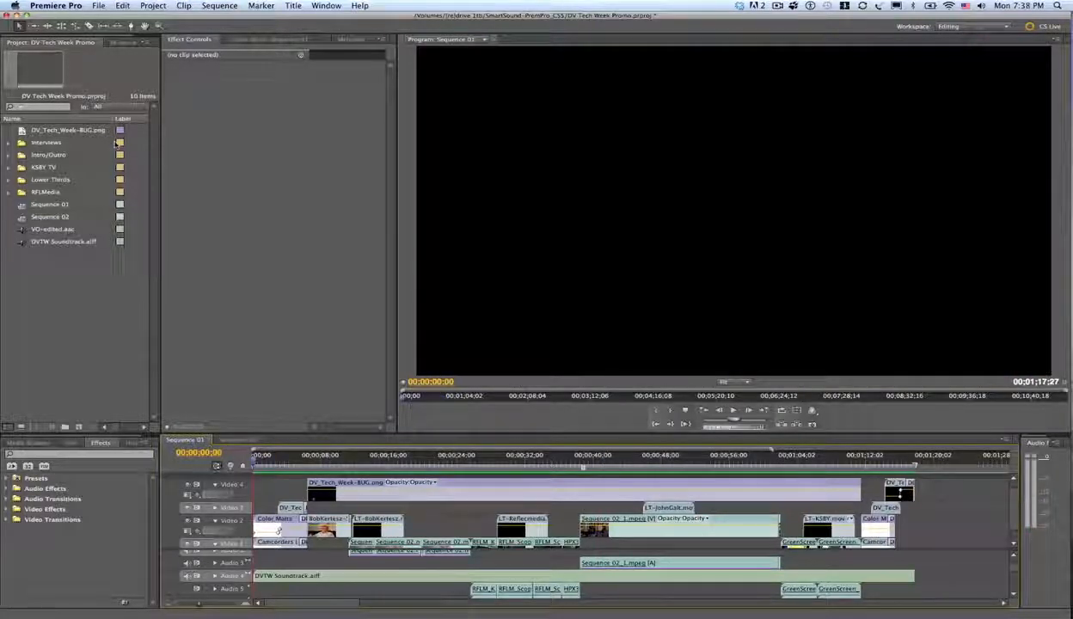
click(99, 6)
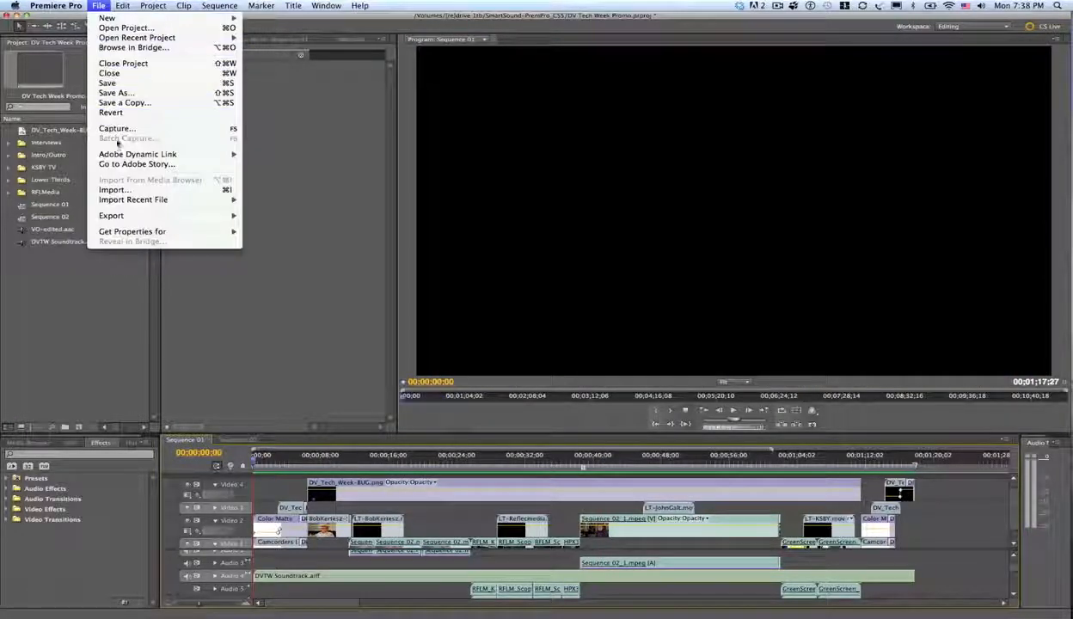
click(265, 217)
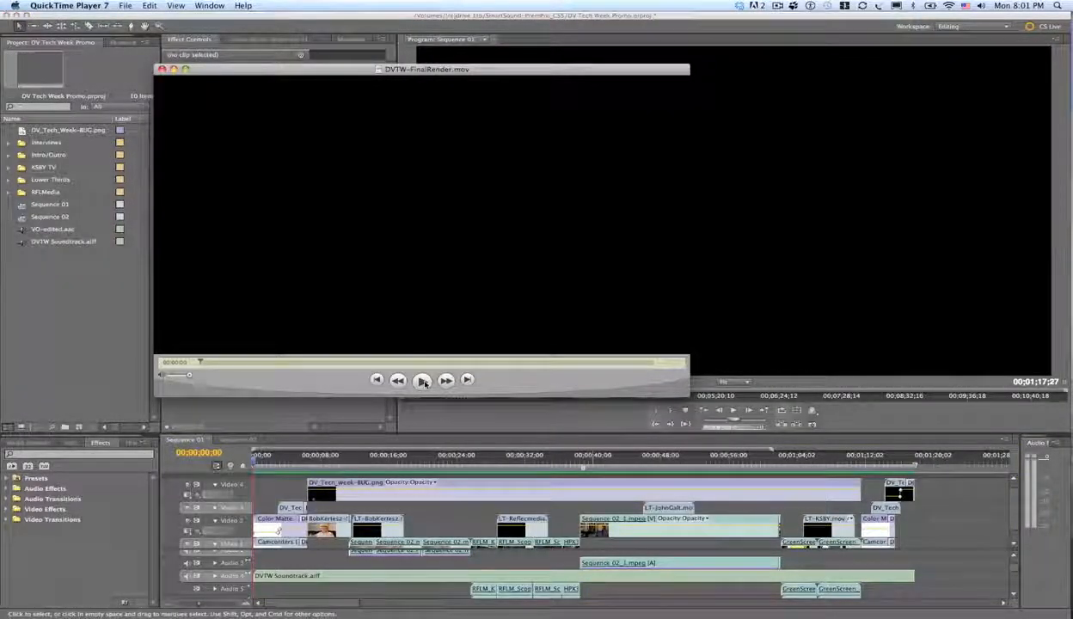
click(423, 381)
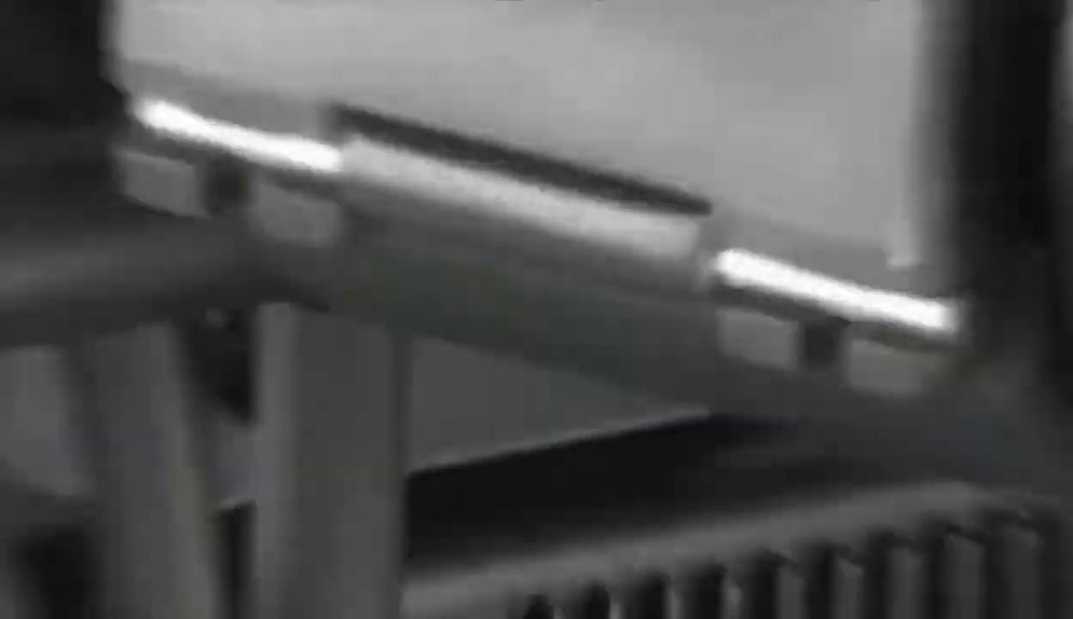